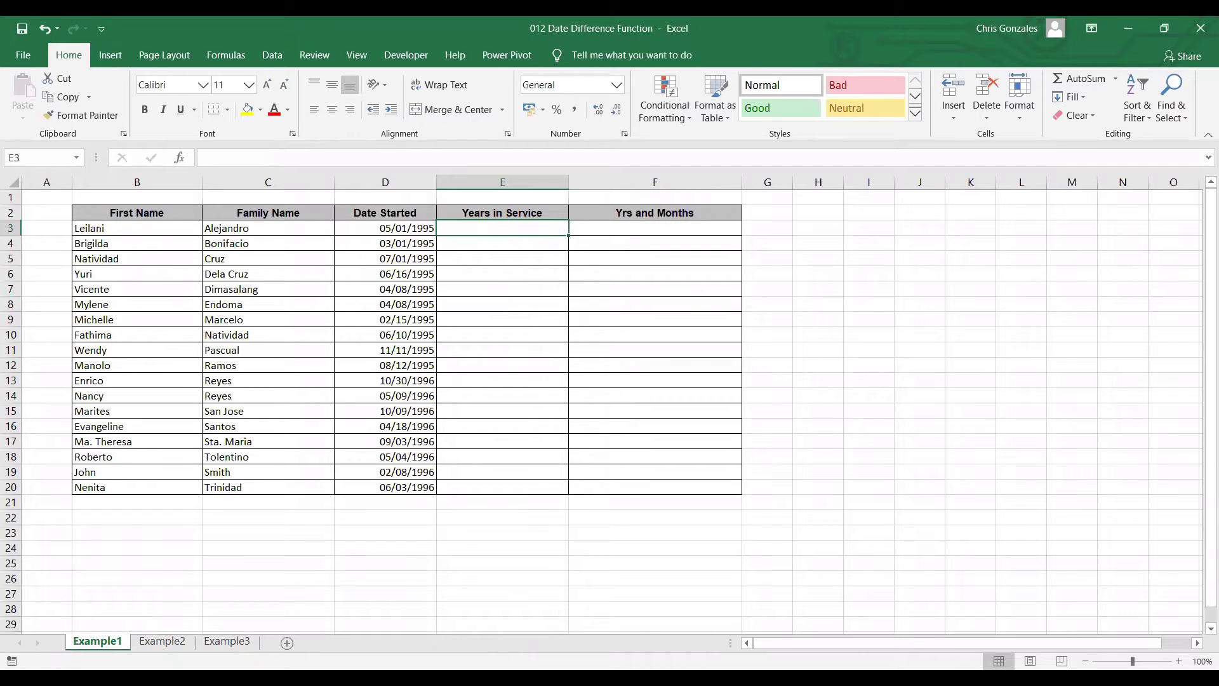
# Step: Zoom the sheet to 180% and bring columns C–H into view
pyautogui.click(1179, 661)
pyautogui.click(1178, 661)
pyautogui.click(1178, 662)
pyautogui.click(1179, 662)
pyautogui.click(1178, 661)
pyautogui.click(1178, 661)
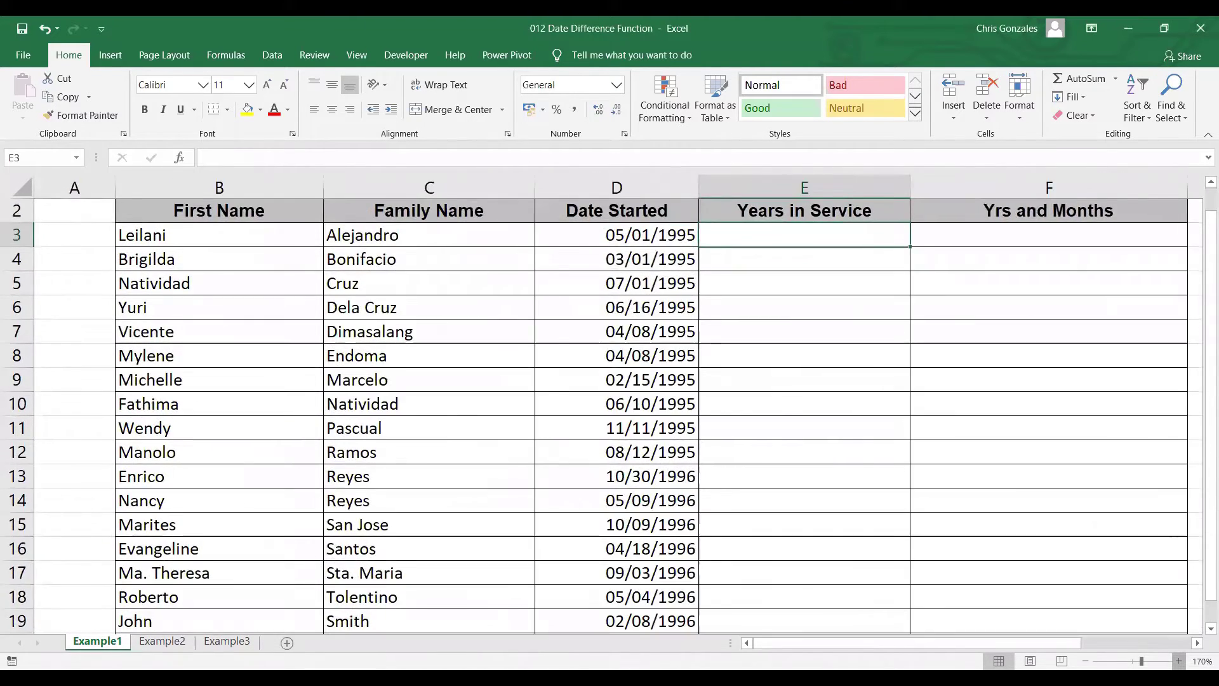
pyautogui.click(1179, 662)
pyautogui.click(1179, 661)
pyautogui.scroll(1, 1201, 492)
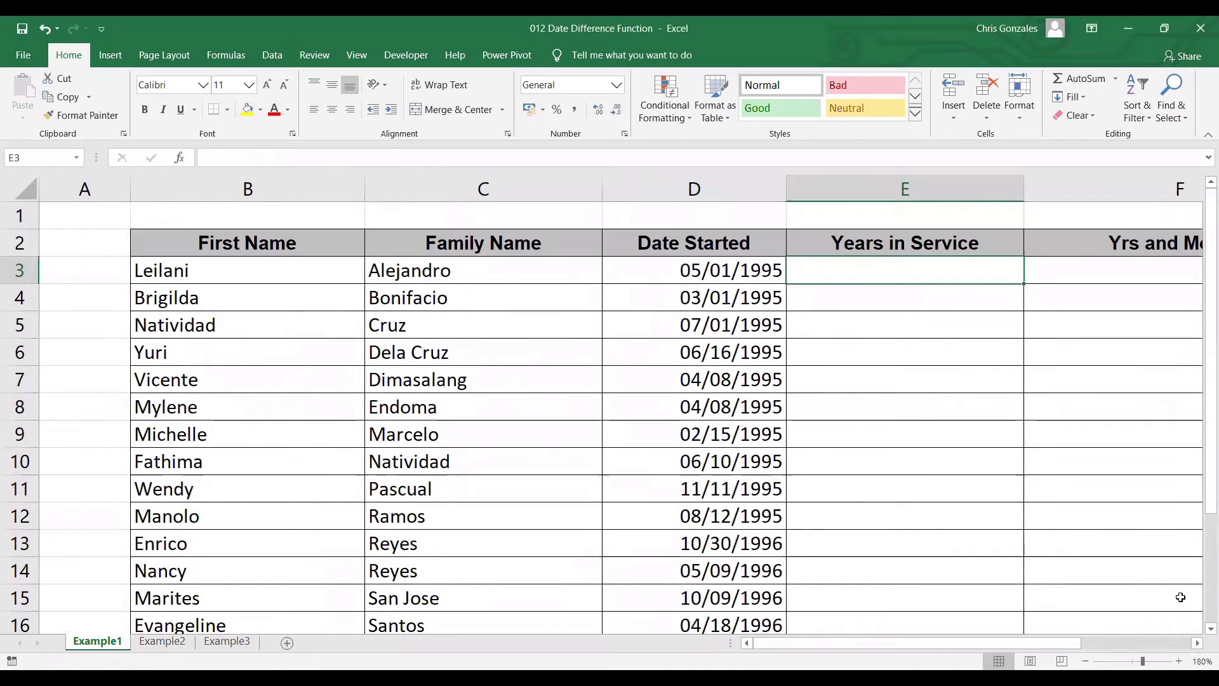
pyautogui.click(1198, 644)
pyautogui.click(1198, 644)
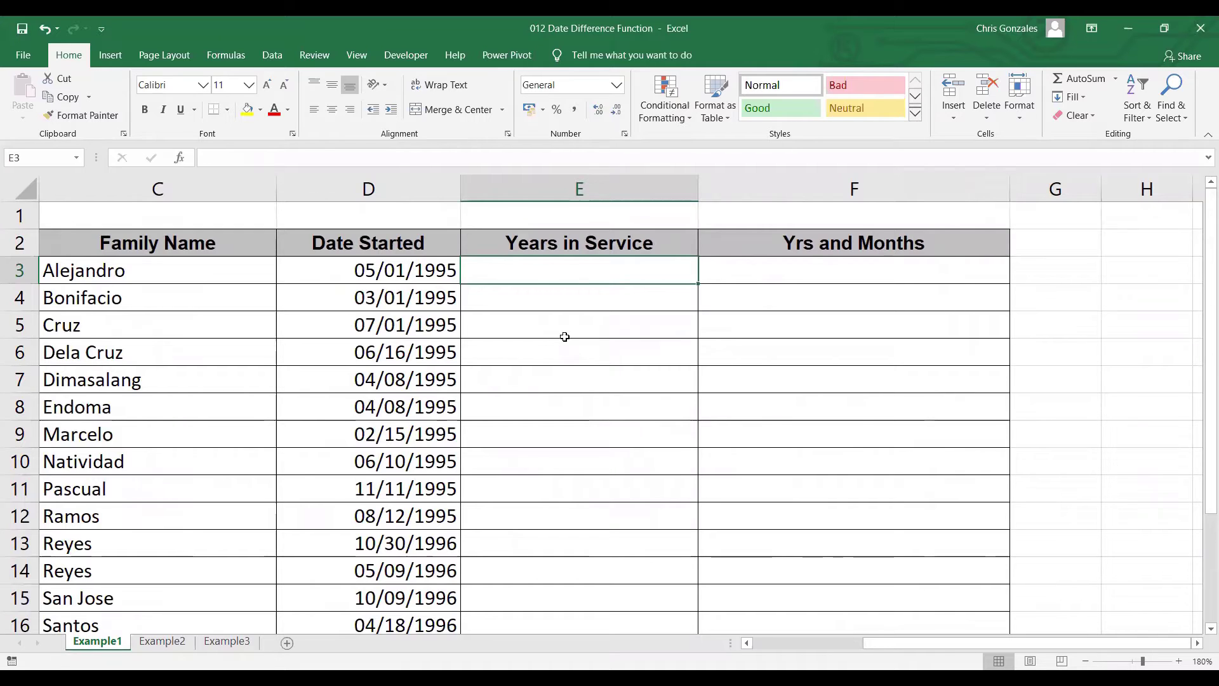
# Step: Widen the Years in Service column E and select cell E3
pyautogui.click(759, 266)
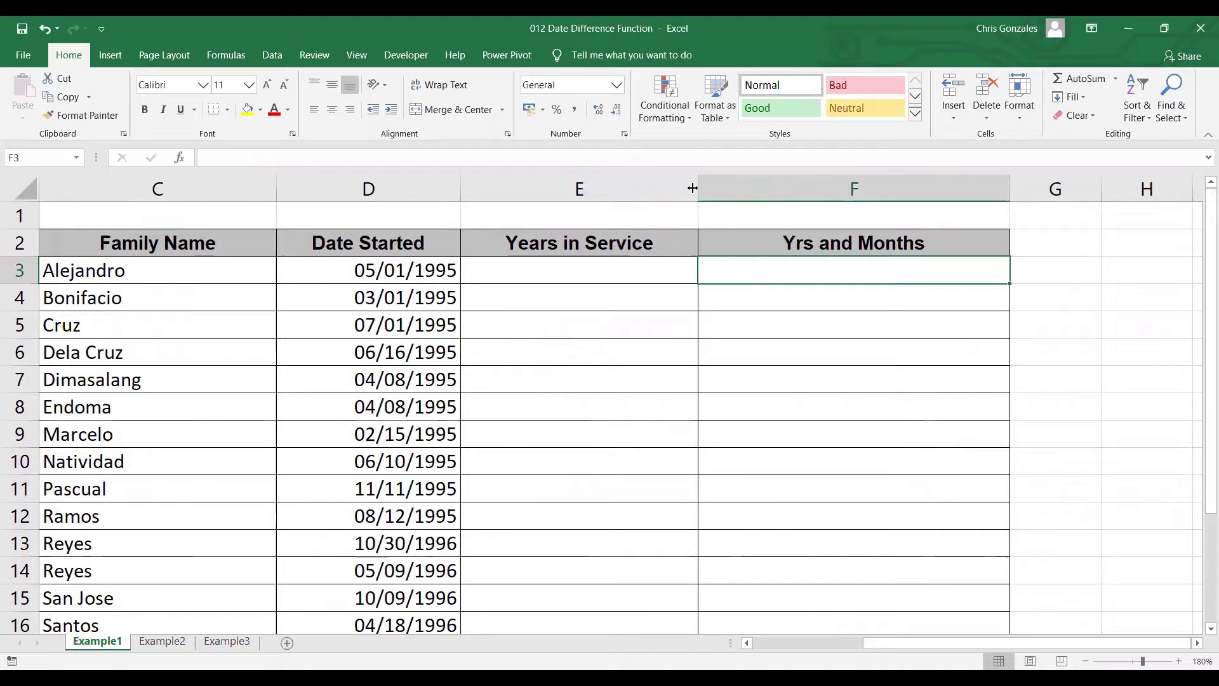
pyautogui.moveTo(698, 189); pyautogui.dragTo(733, 189)
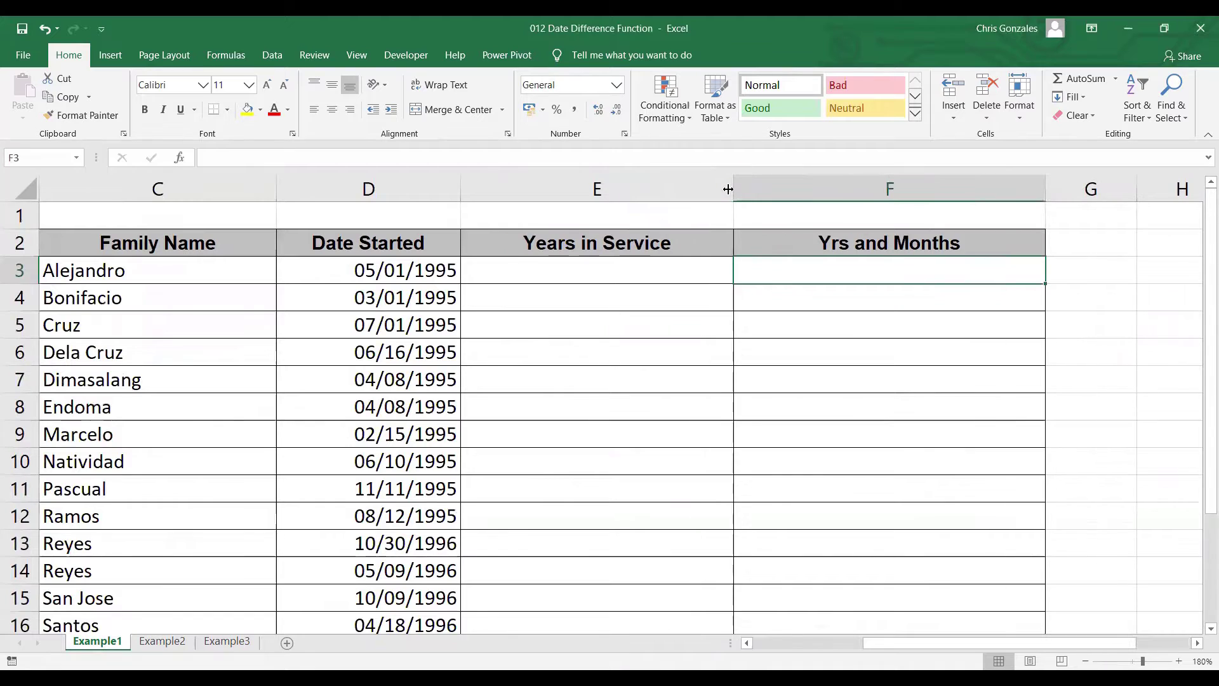
pyautogui.click(402, 270)
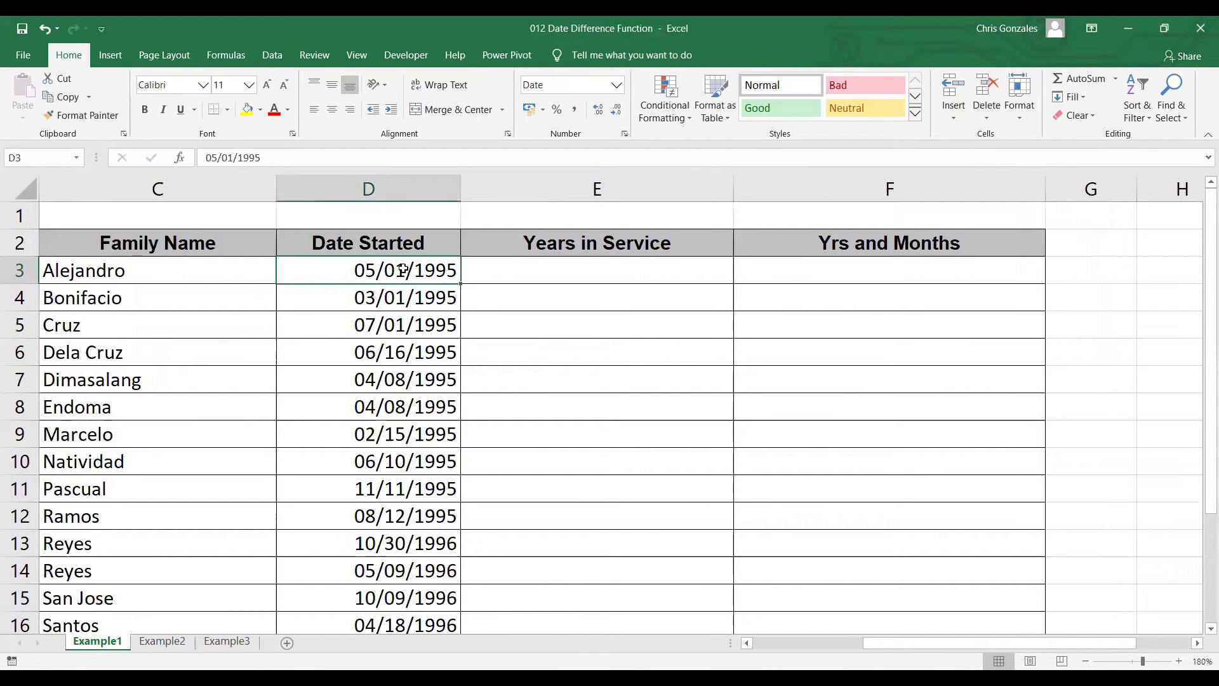
pyautogui.click(512, 269)
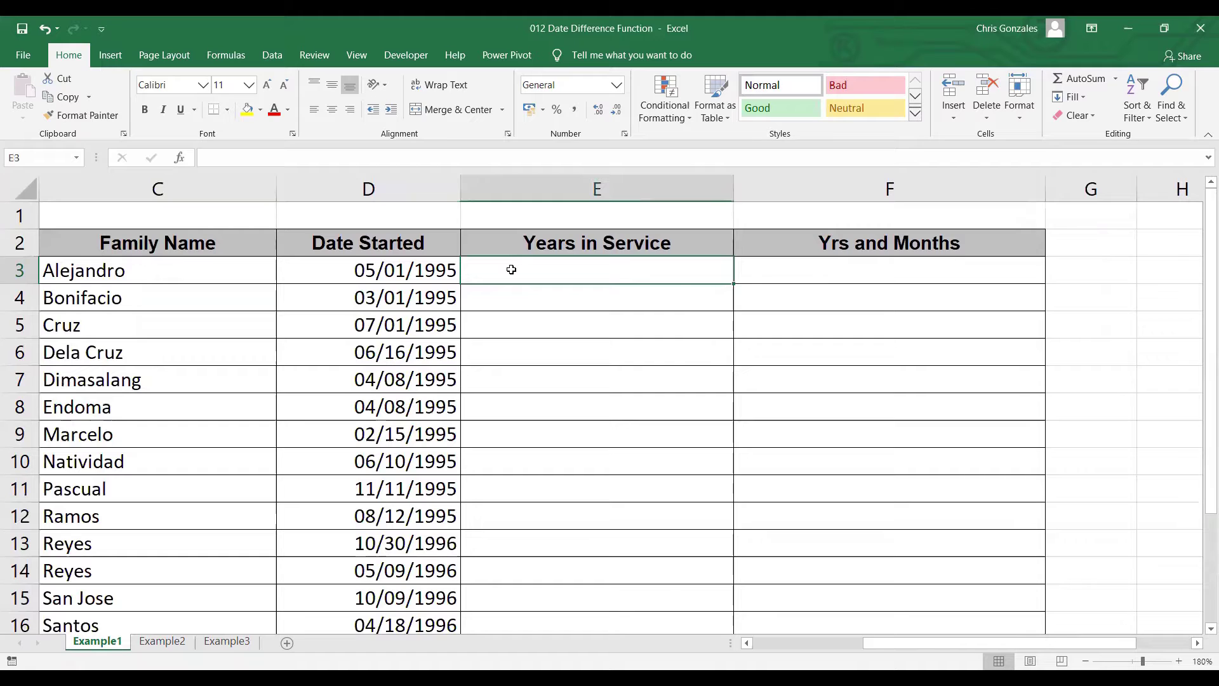
# Step: Enter =DATEDIF(D3,TODAY(),"Y") in E3 and fill it down to E20
pyautogui.write('=')
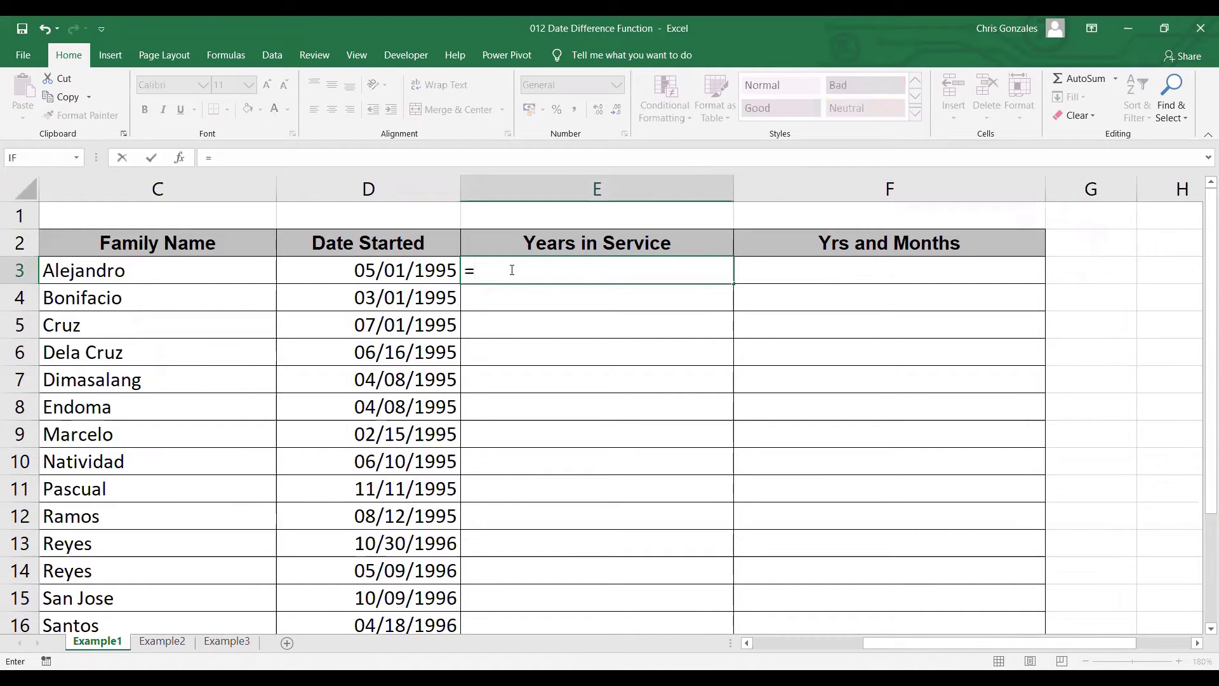
pyautogui.write('DATEDIF')
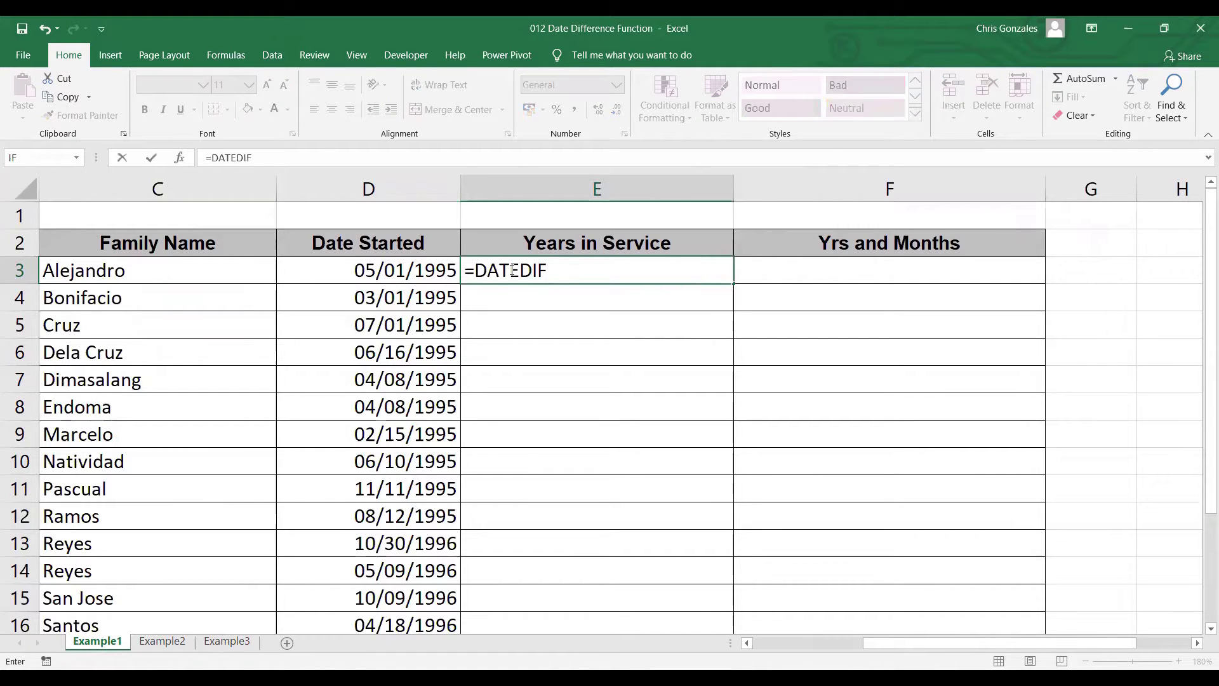
pyautogui.write('(')
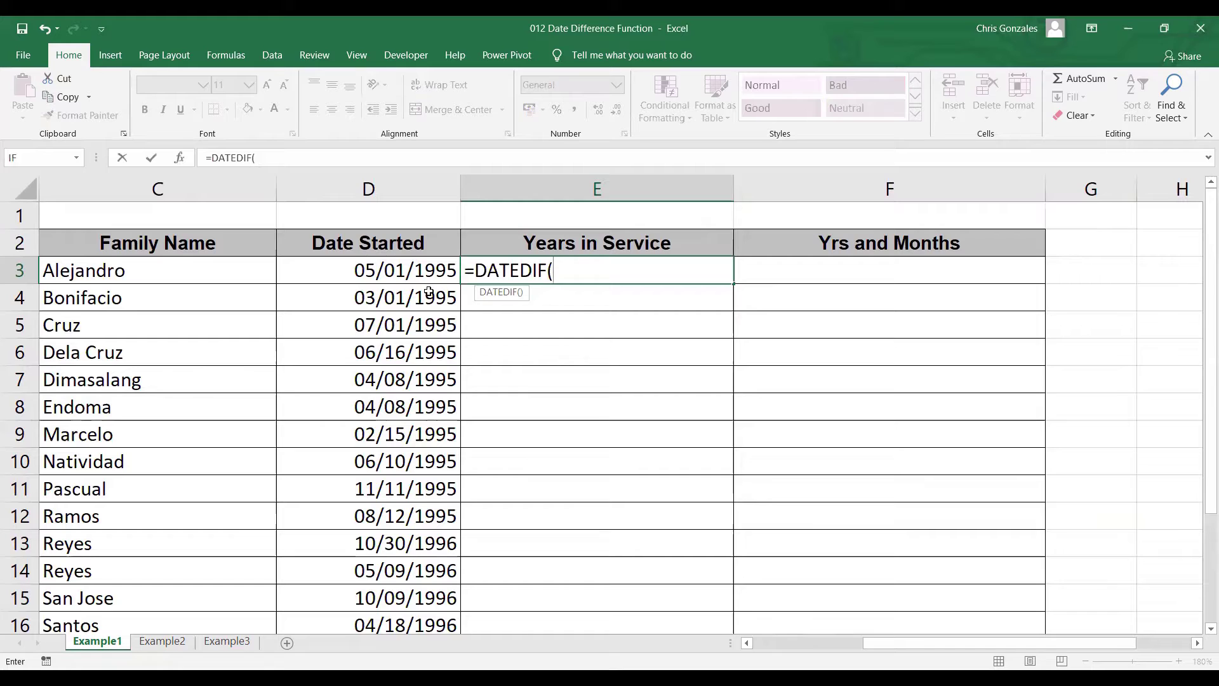
pyautogui.click(415, 275)
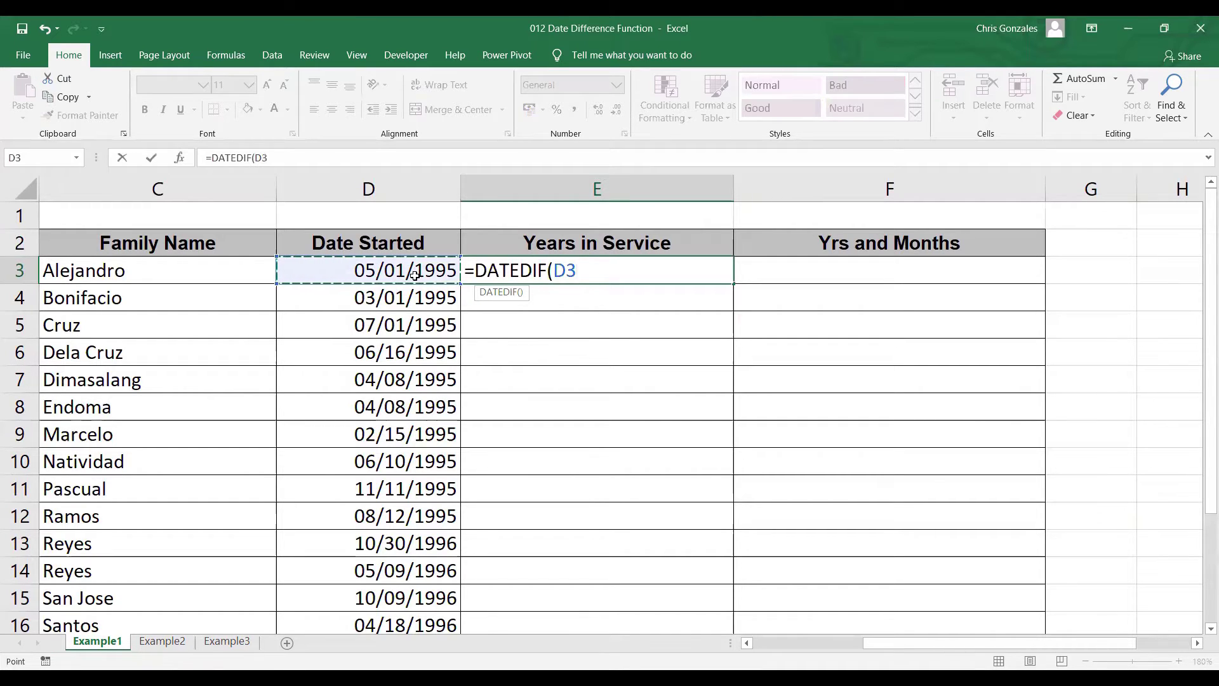
pyautogui.write(',')
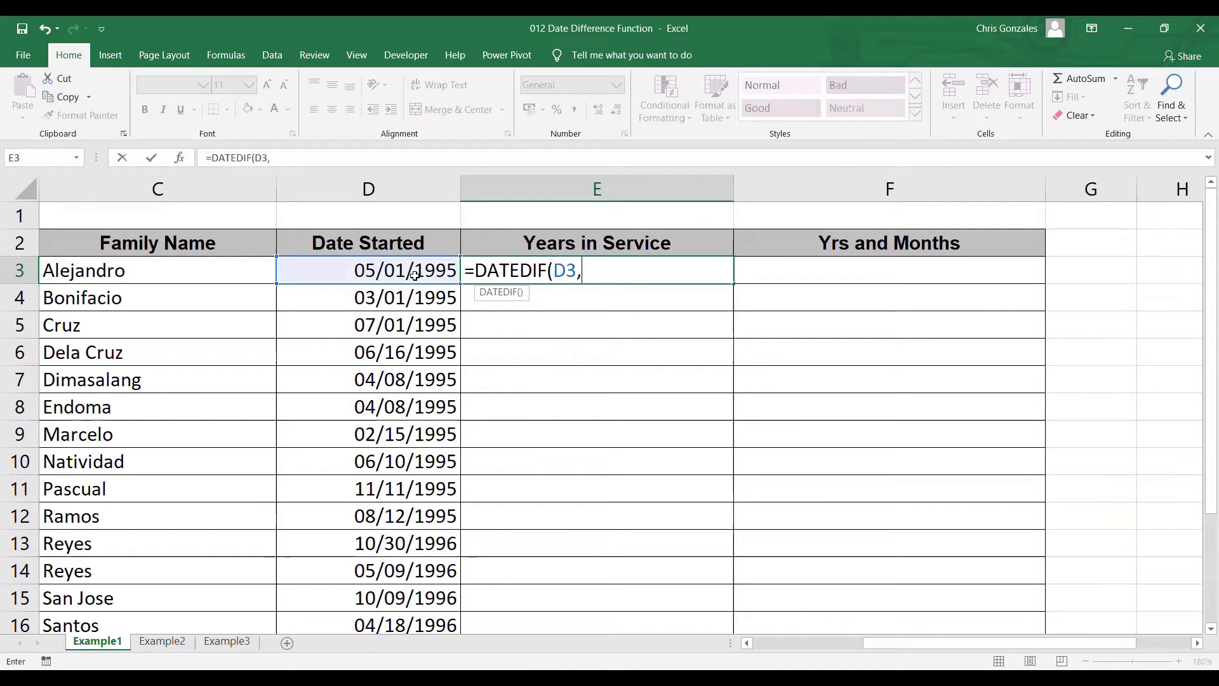
pyautogui.write('T')
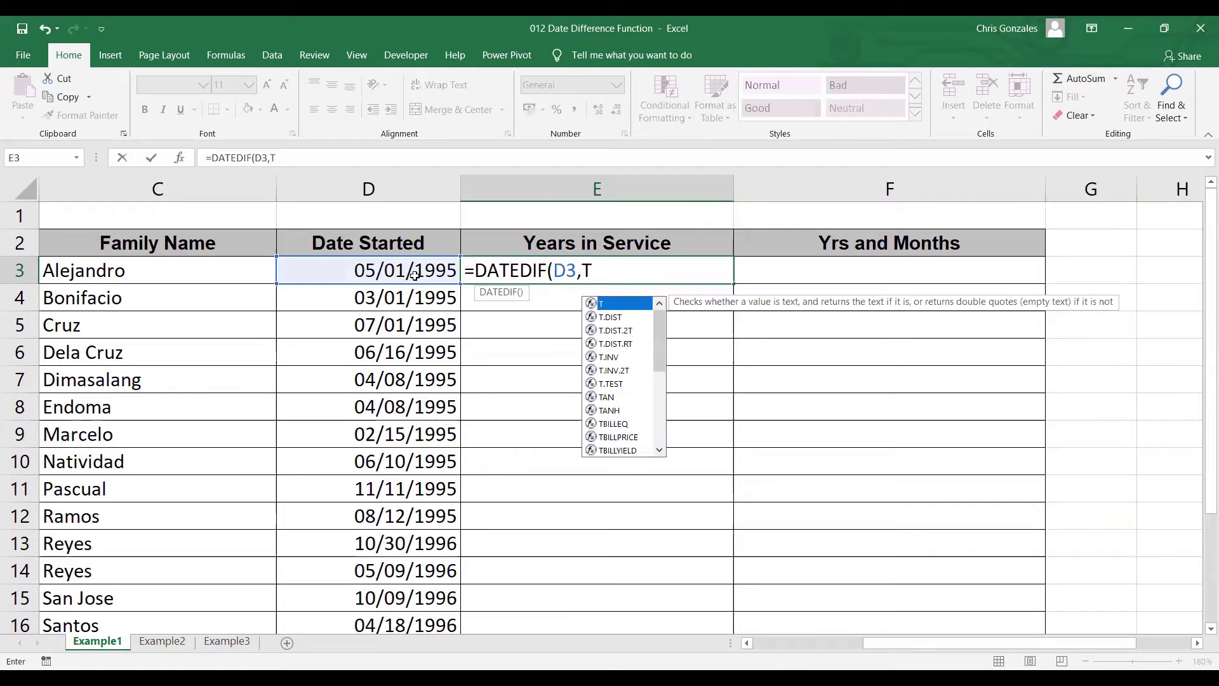
pyautogui.write('ODAY')
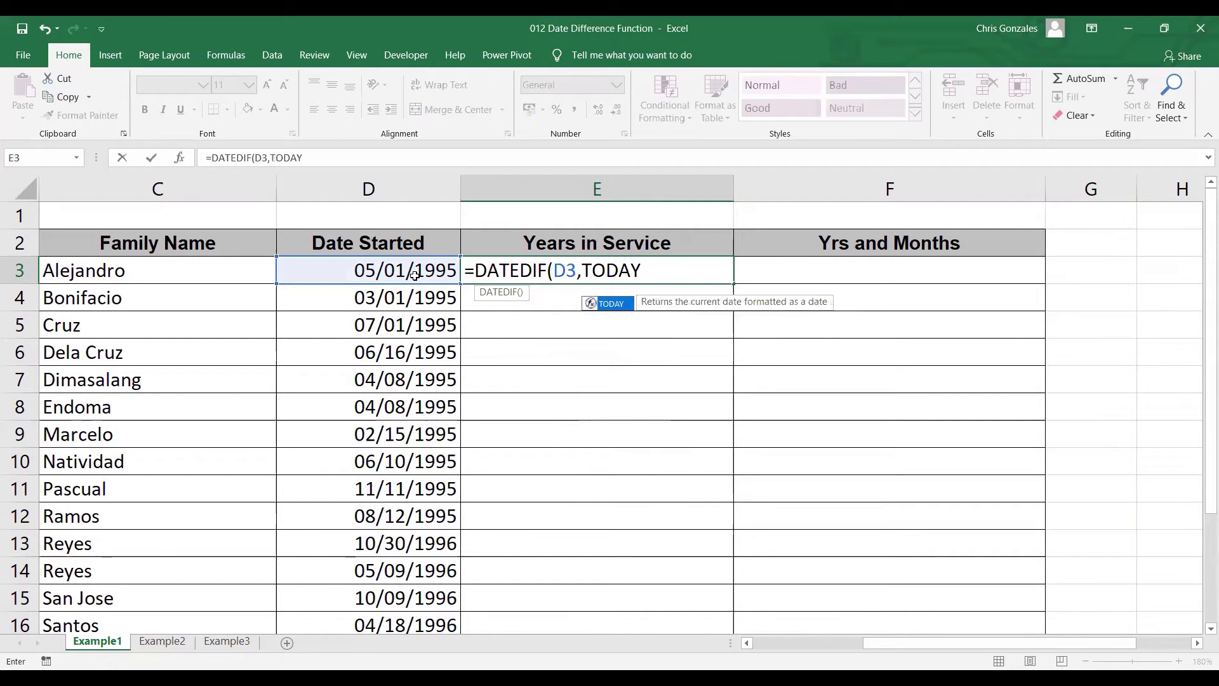
pyautogui.write('(),')
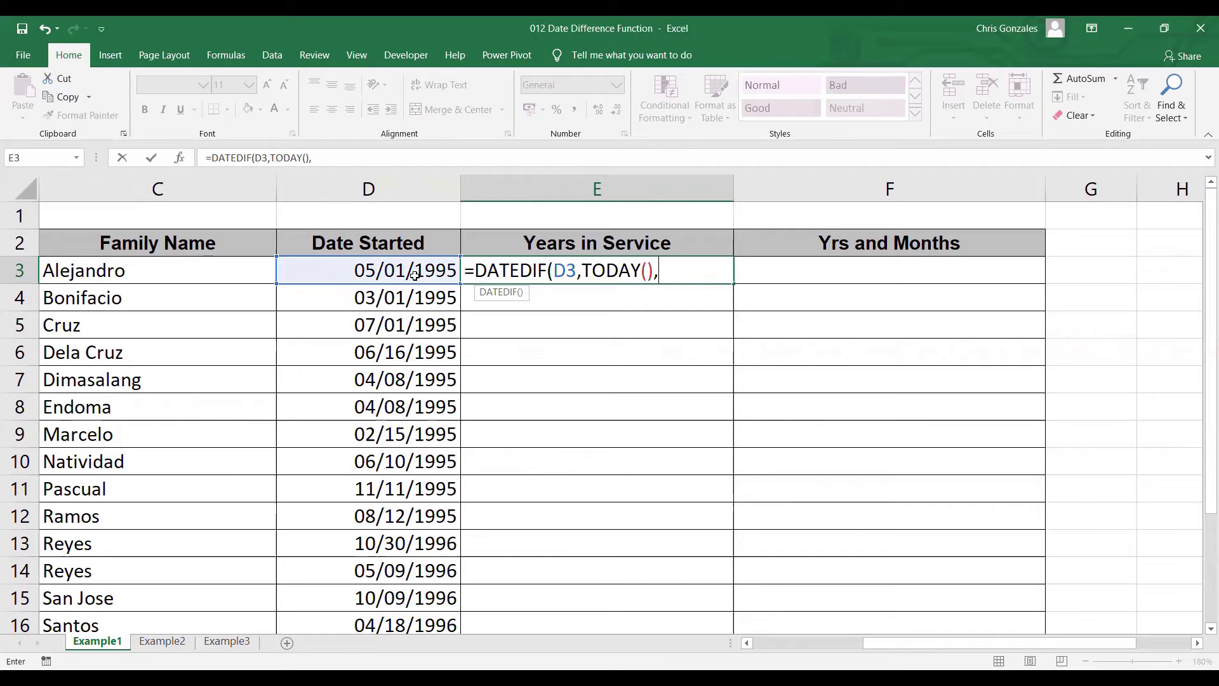
pyautogui.write('"Y")')
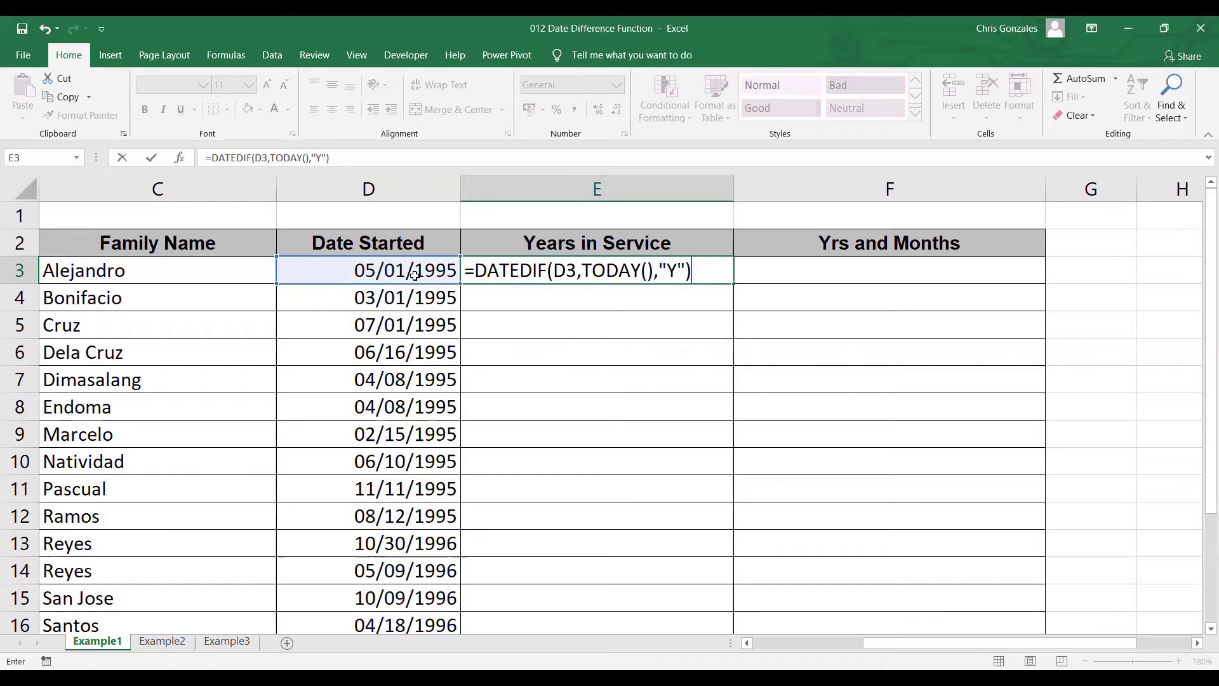
pyautogui.hotkey('ctrl', 'Return')
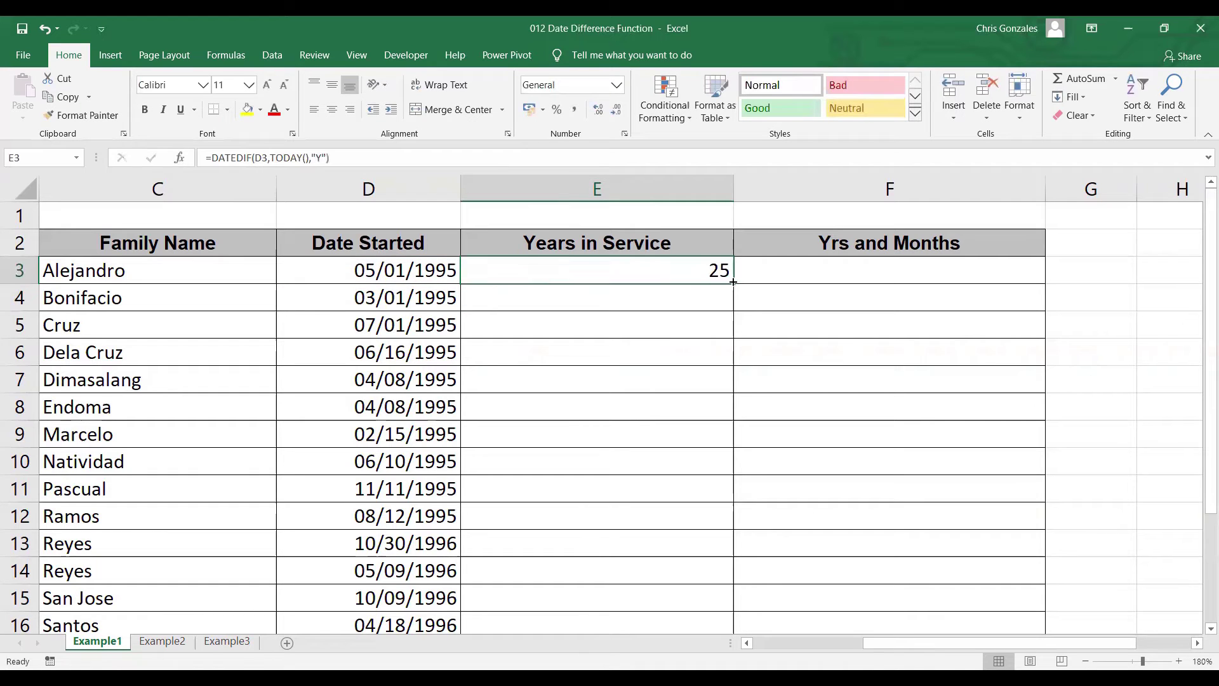
pyautogui.doubleClick(734, 283)
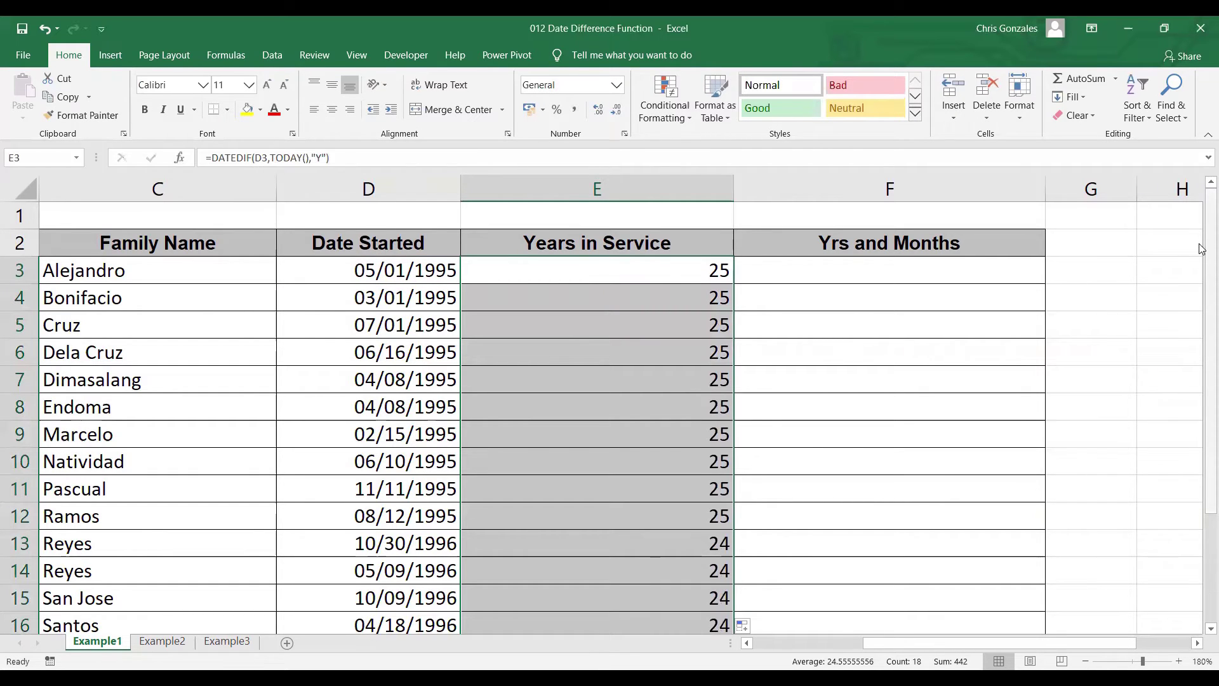
pyautogui.moveTo(1202, 249)
pyautogui.mouseDown()
pyautogui.moveTo(1202, 381)
pyautogui.moveTo(1201, 254)
pyautogui.mouseUp()
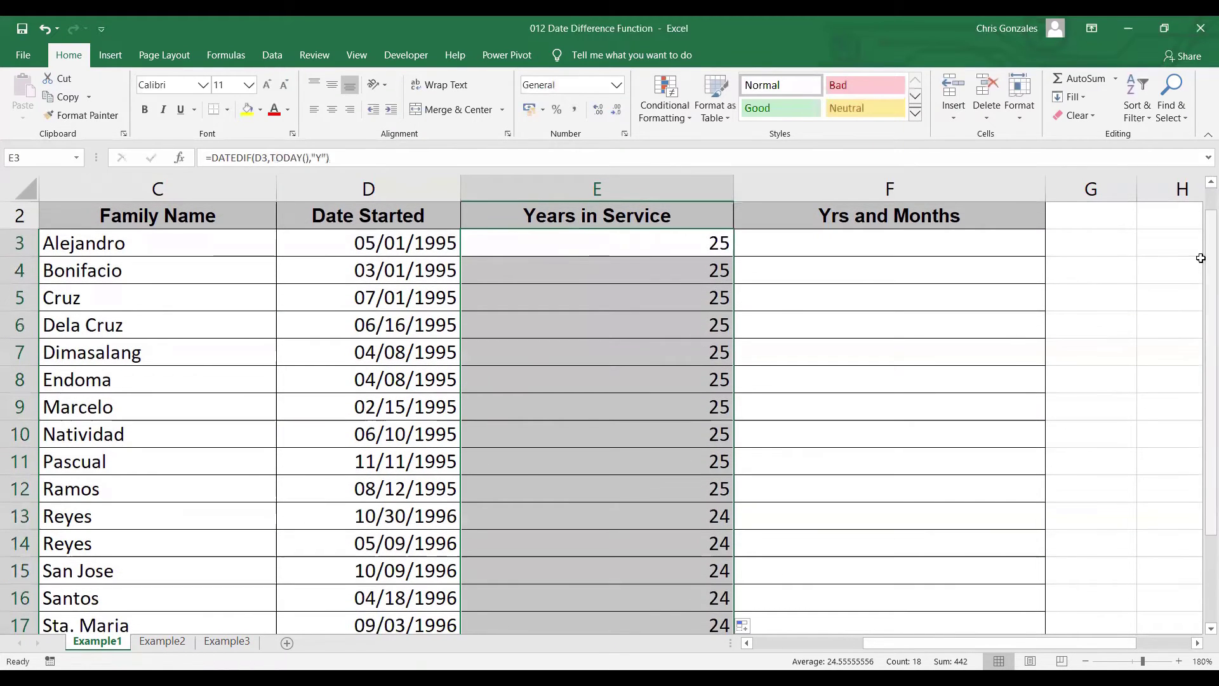
# Step: Change E3's DATEDIF unit to "M" for months and fill it down column E
pyautogui.doubleClick(687, 245)
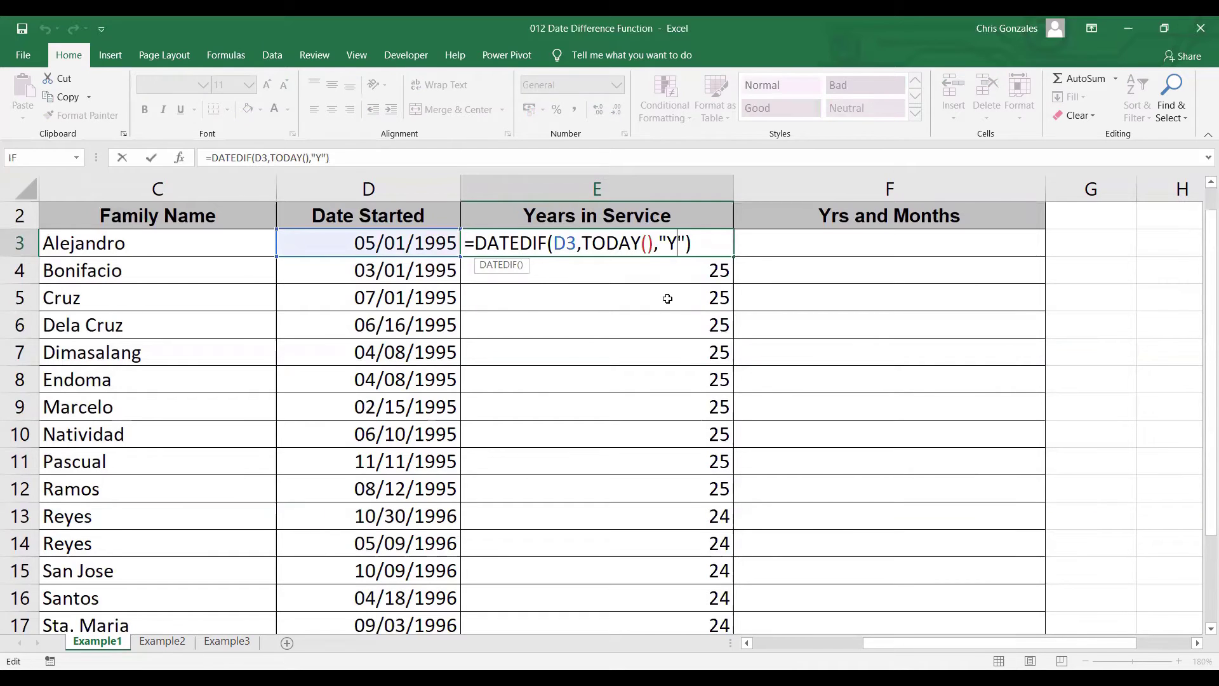
pyautogui.press('BackSpace')
pyautogui.write('M')
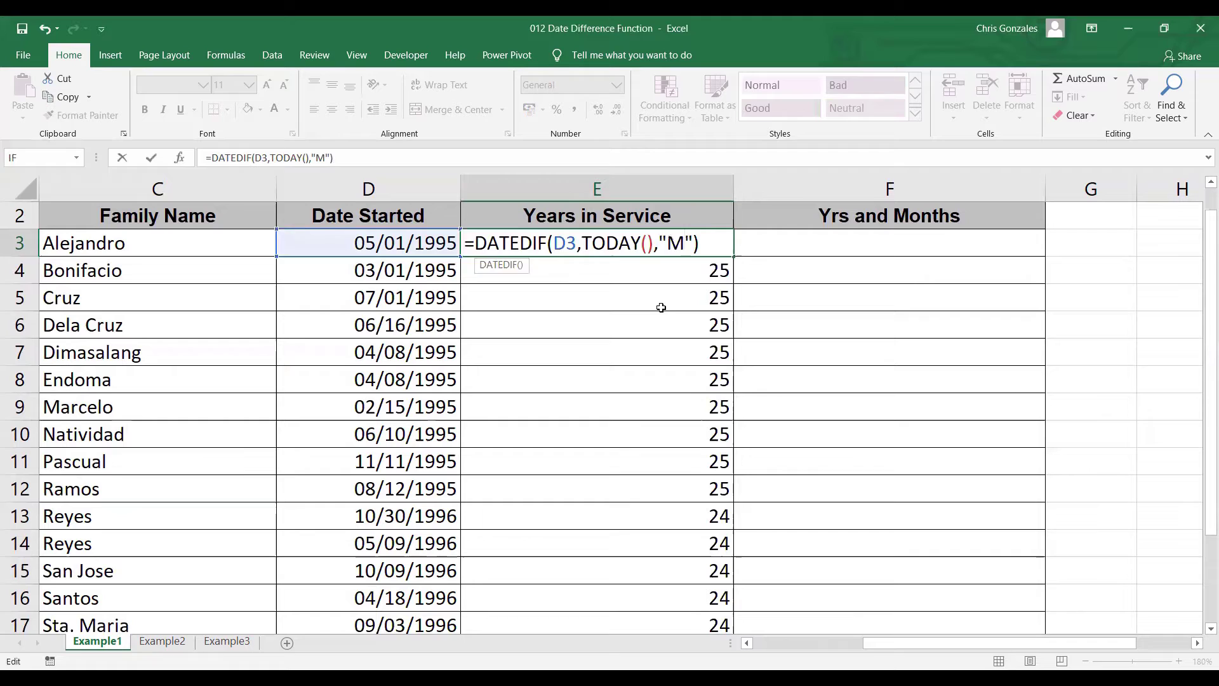
pyautogui.press('Return')
pyautogui.click(689, 243)
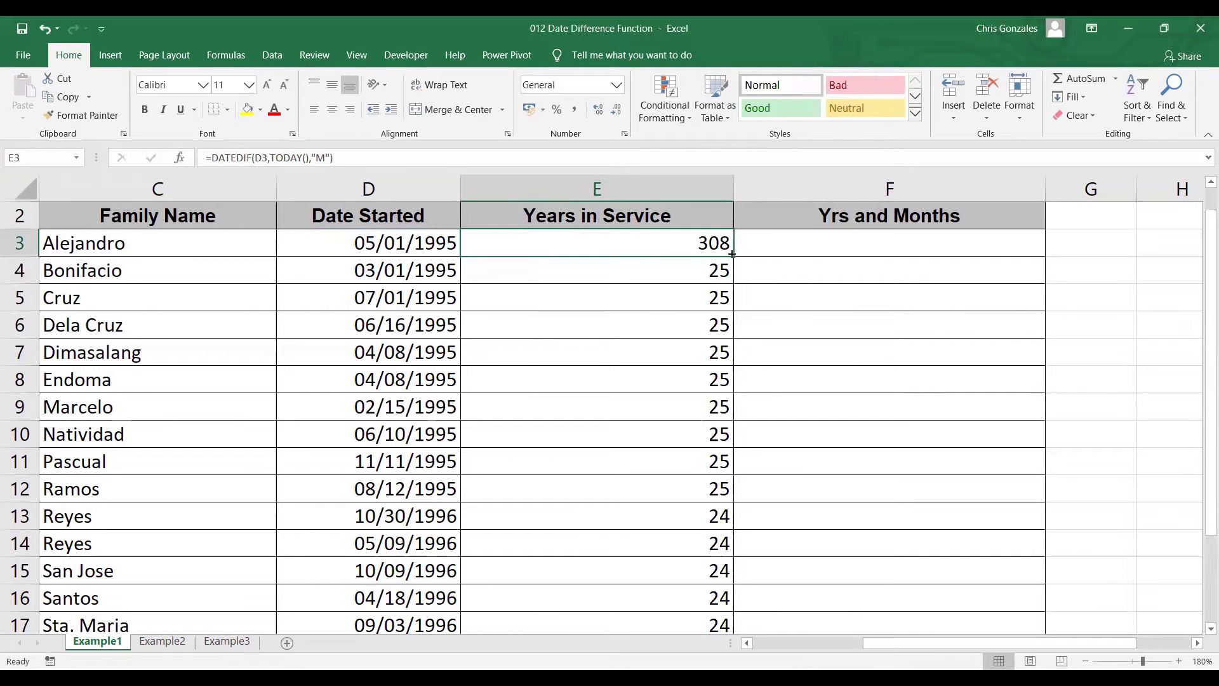
pyautogui.doubleClick(732, 256)
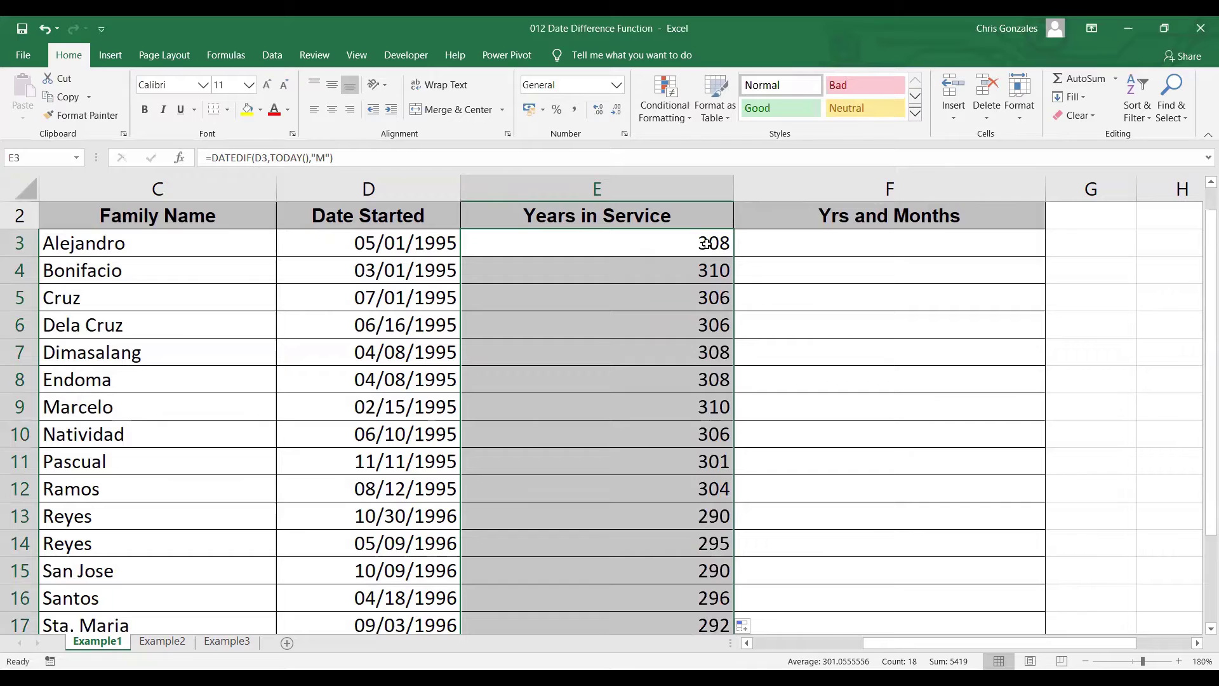
# Step: Switch E3's unit to "D" to count days, e.g. 9382, and fill it down
pyautogui.click(707, 244)
pyautogui.doubleClick(707, 244)
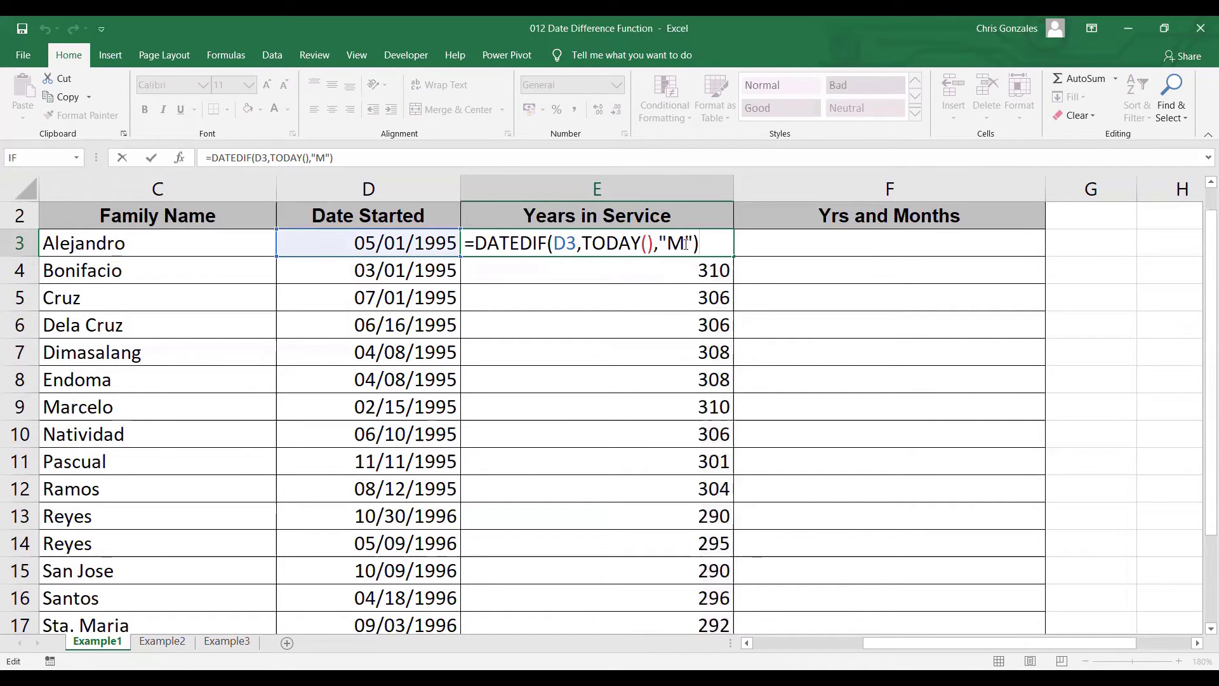
pyautogui.press('BackSpace')
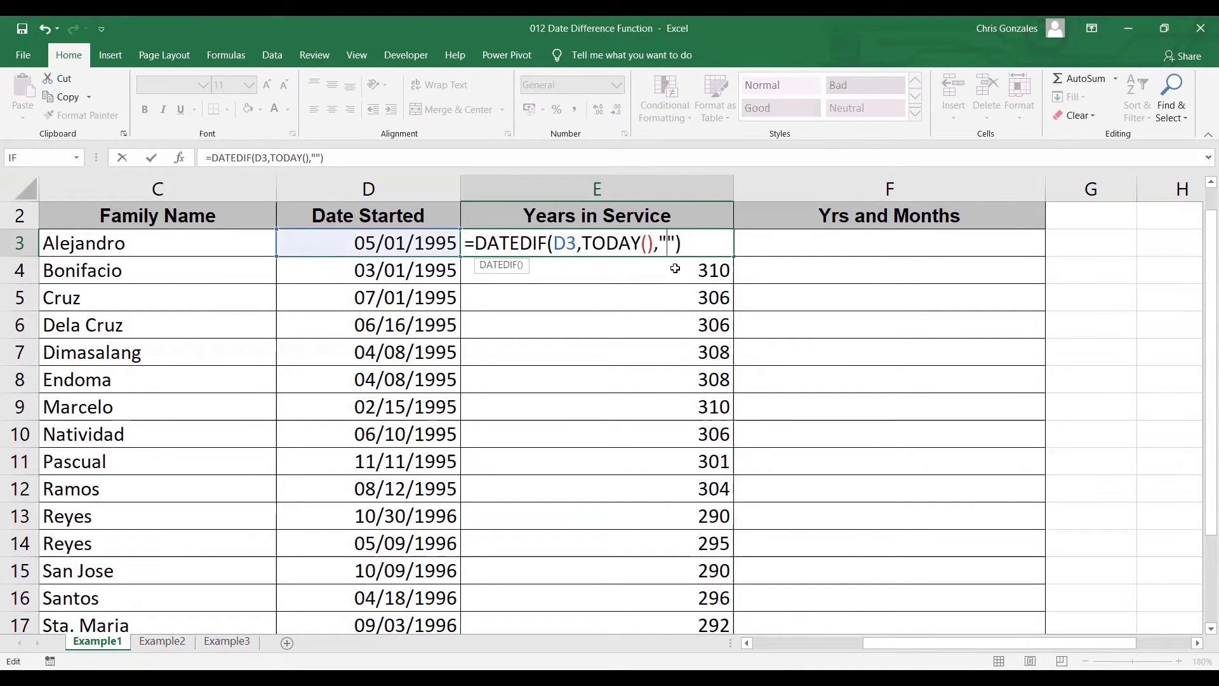
pyautogui.write('D')
pyautogui.press('Return')
pyautogui.click(686, 246)
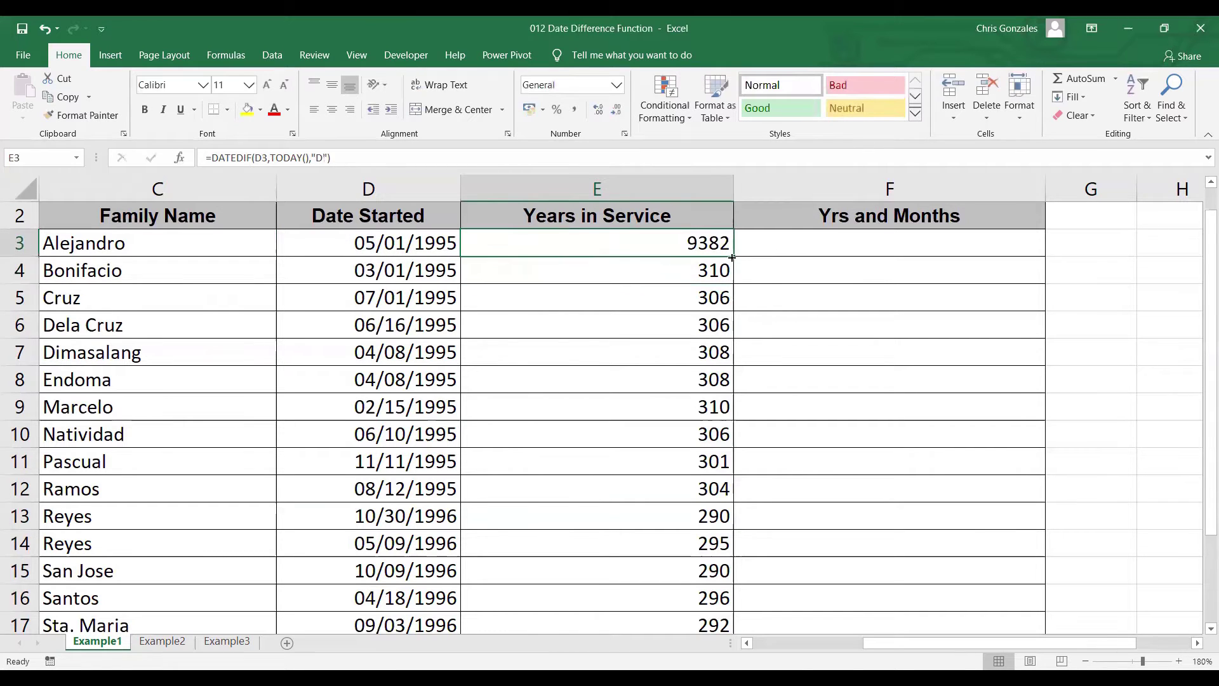
pyautogui.doubleClick(732, 256)
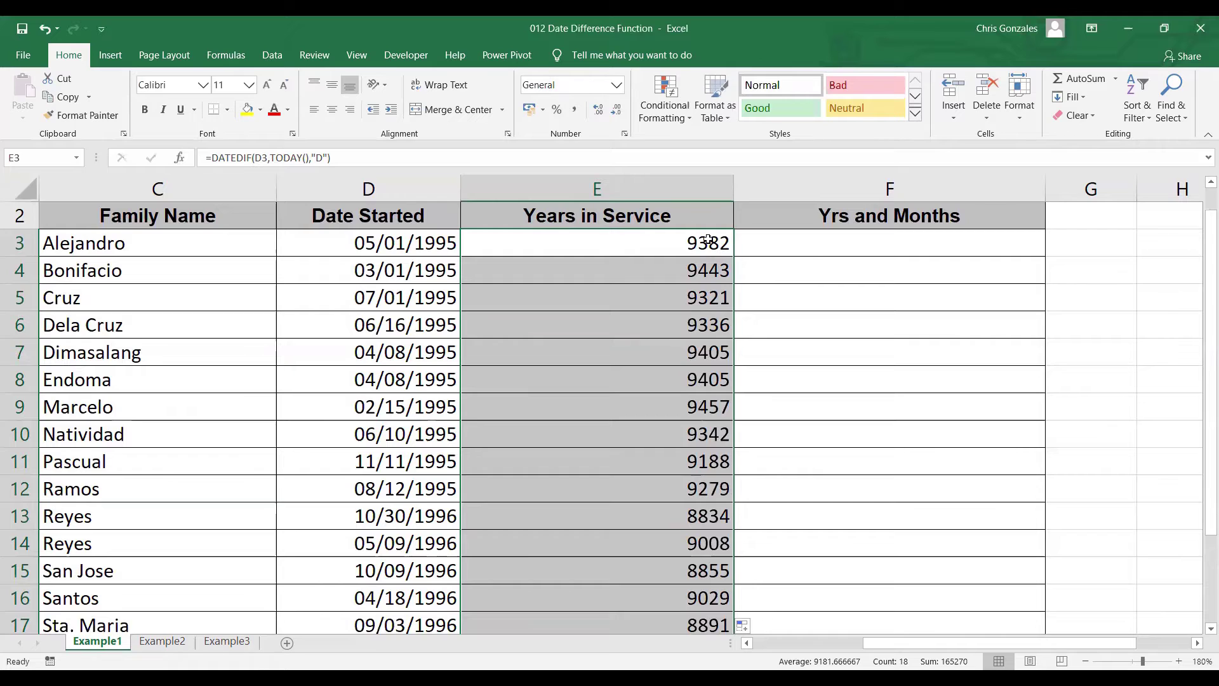
# Step: Change E3's unit back to "Y", fill down to show 25 or 24 years, and narrow column E
pyautogui.doubleClick(708, 241)
pyautogui.click(680, 251)
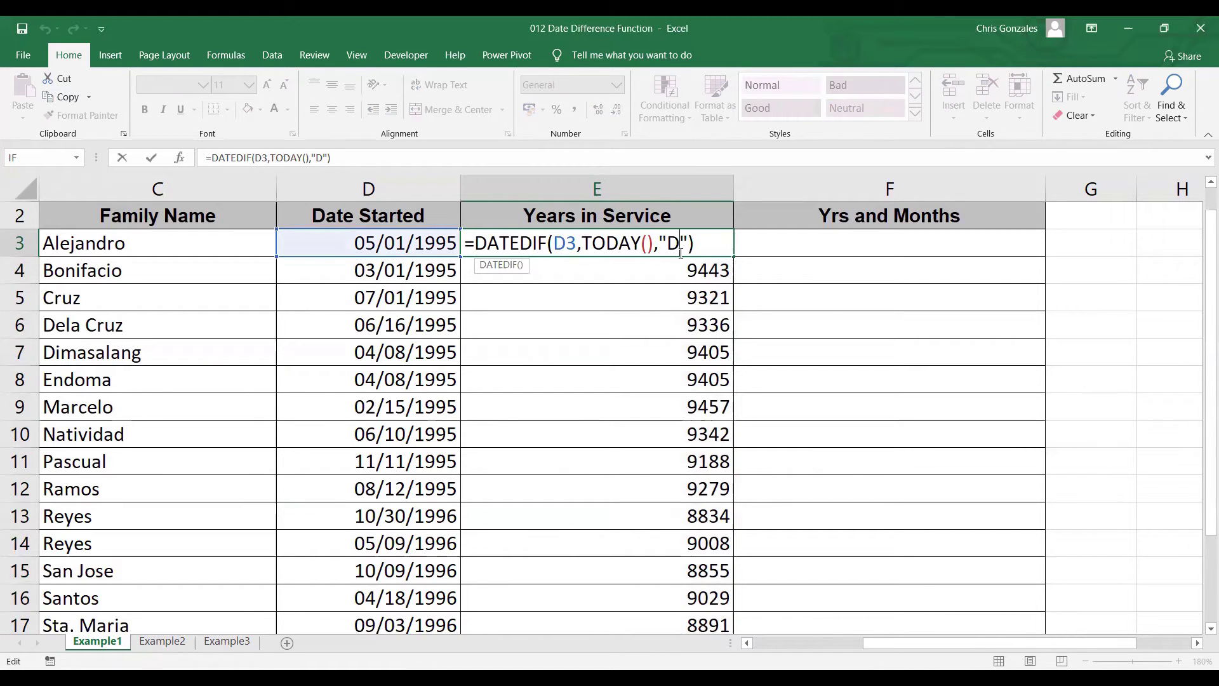
pyautogui.press('BackSpace')
pyautogui.write('Y')
pyautogui.press('Return')
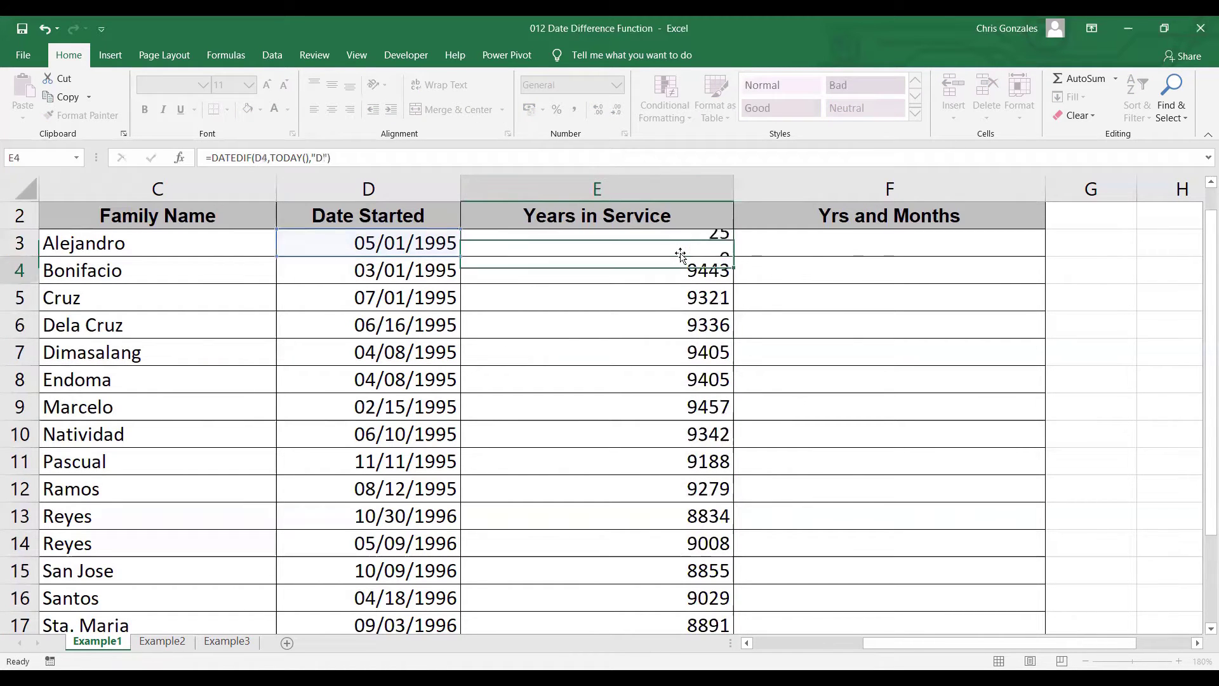
pyautogui.click(722, 242)
pyautogui.doubleClick(732, 256)
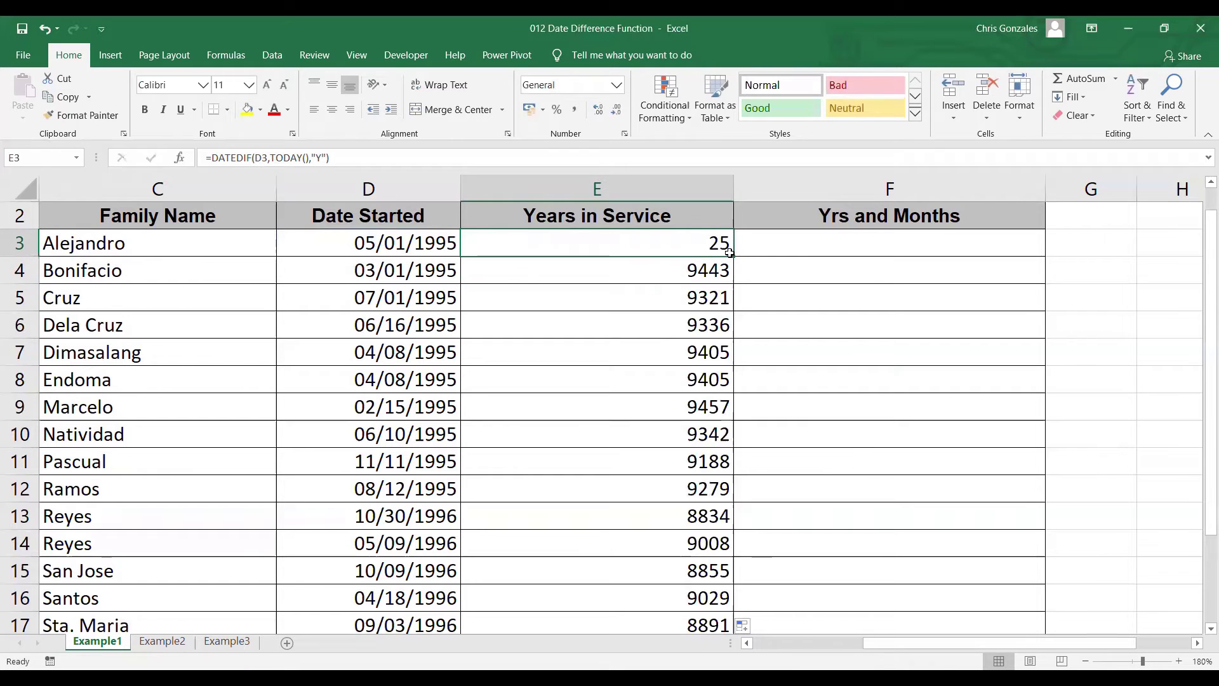
pyautogui.moveTo(731, 191); pyautogui.dragTo(658, 192)
pyautogui.click(713, 249)
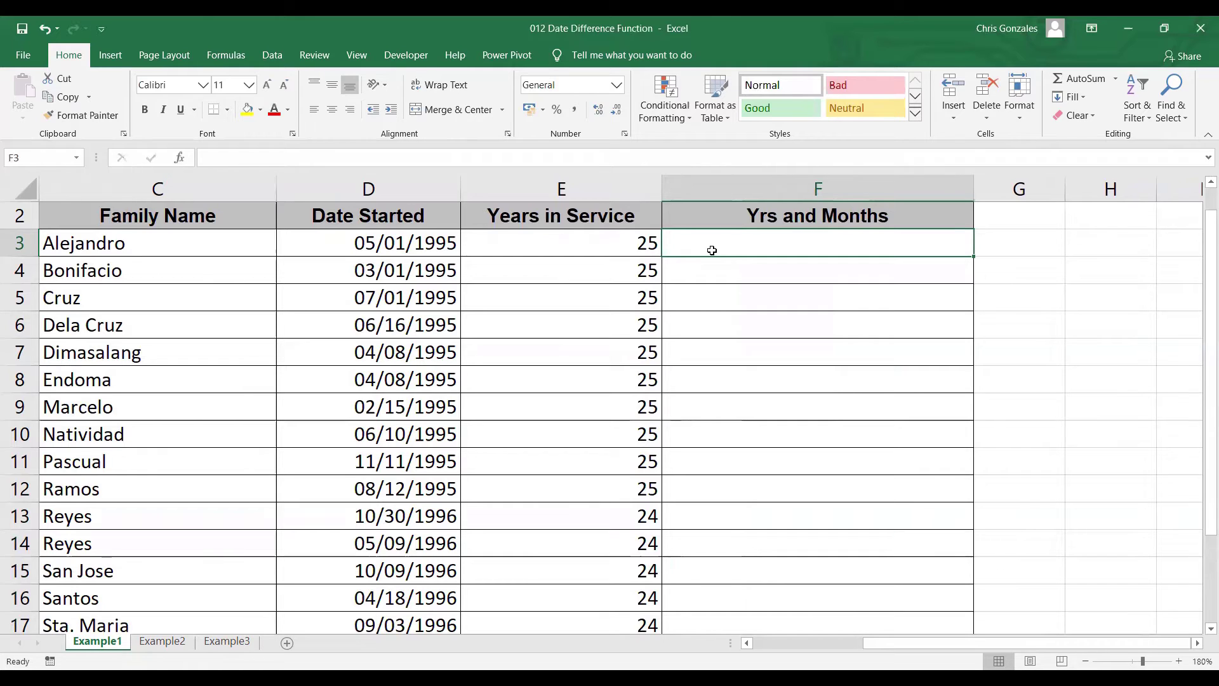
# Step: Start F3 with =DATEDIF(D3,TODAY(),"Y")&" Year/s "& and continue on a new line
pyautogui.write('=DATED')
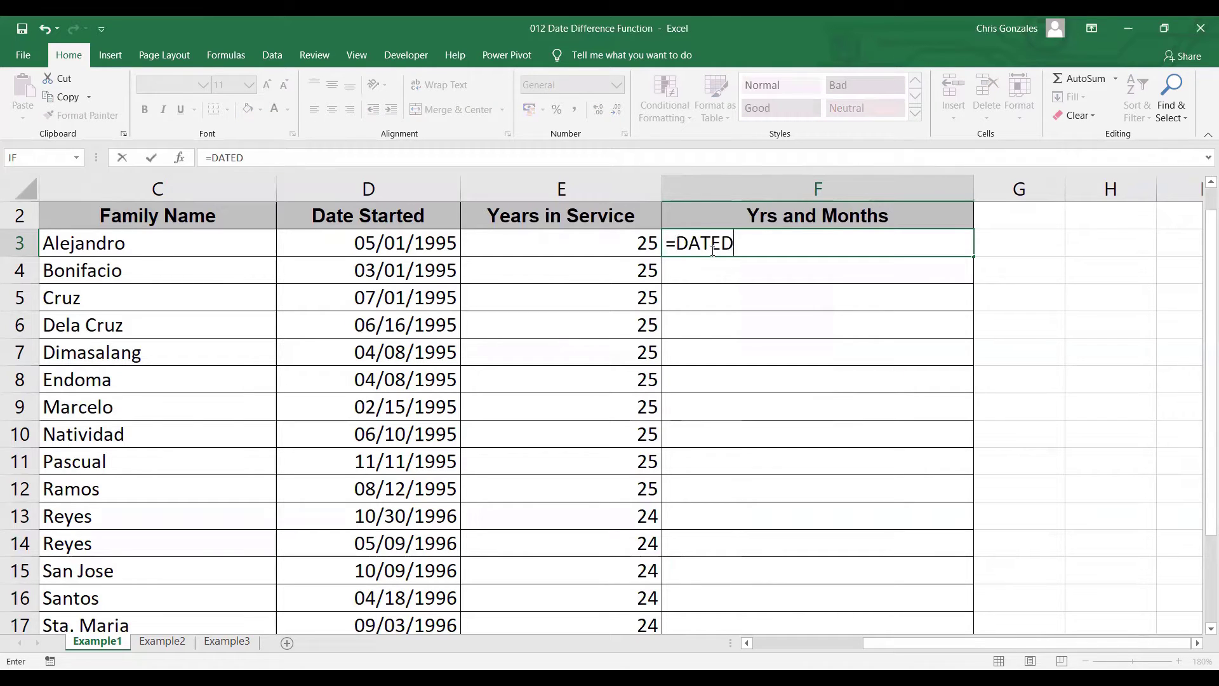
pyautogui.write('IF(')
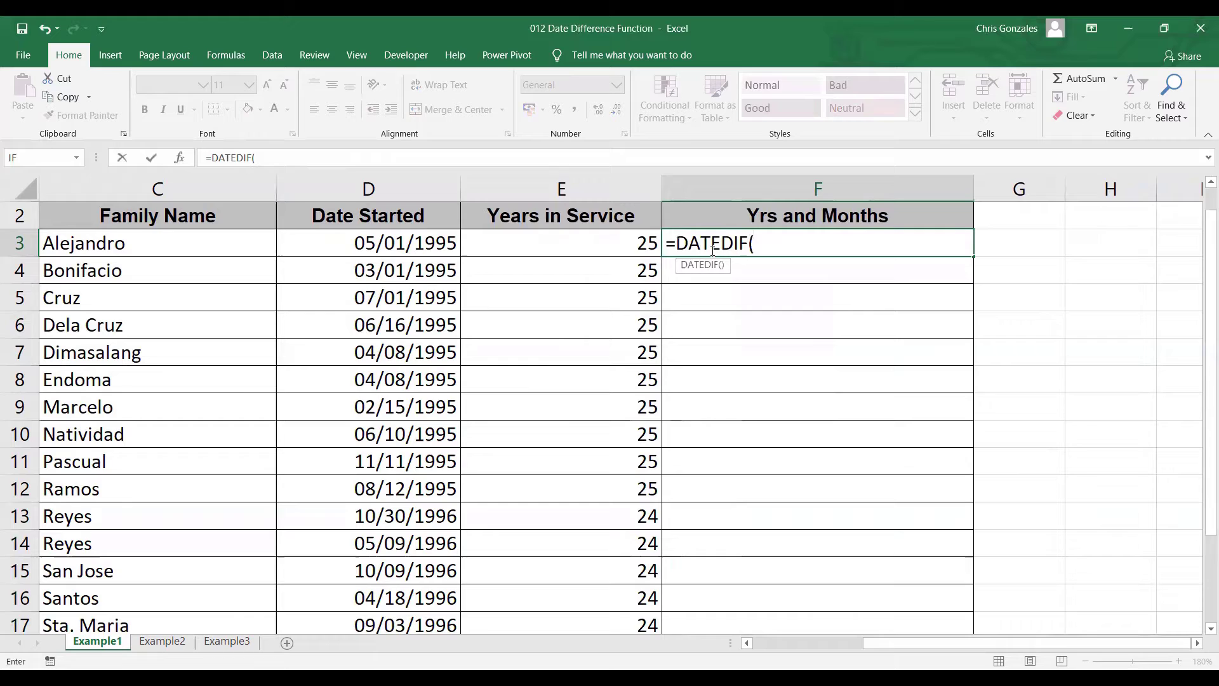
pyautogui.press('Left')
pyautogui.press('Left')
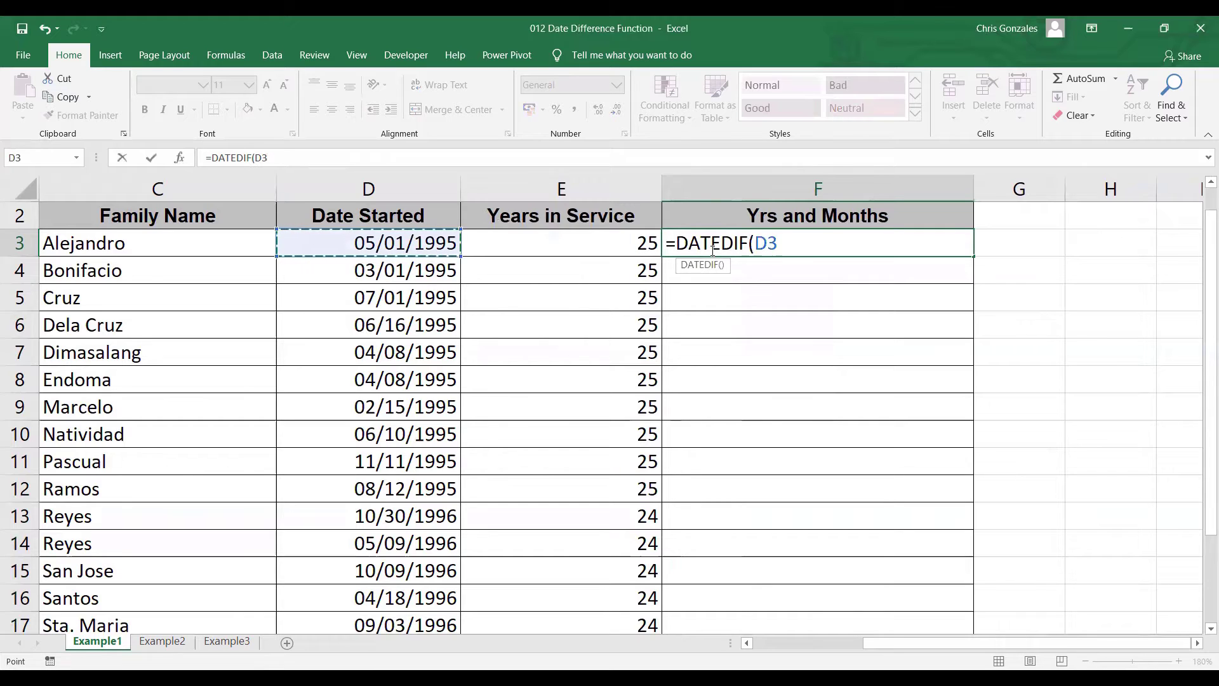
pyautogui.write(',')
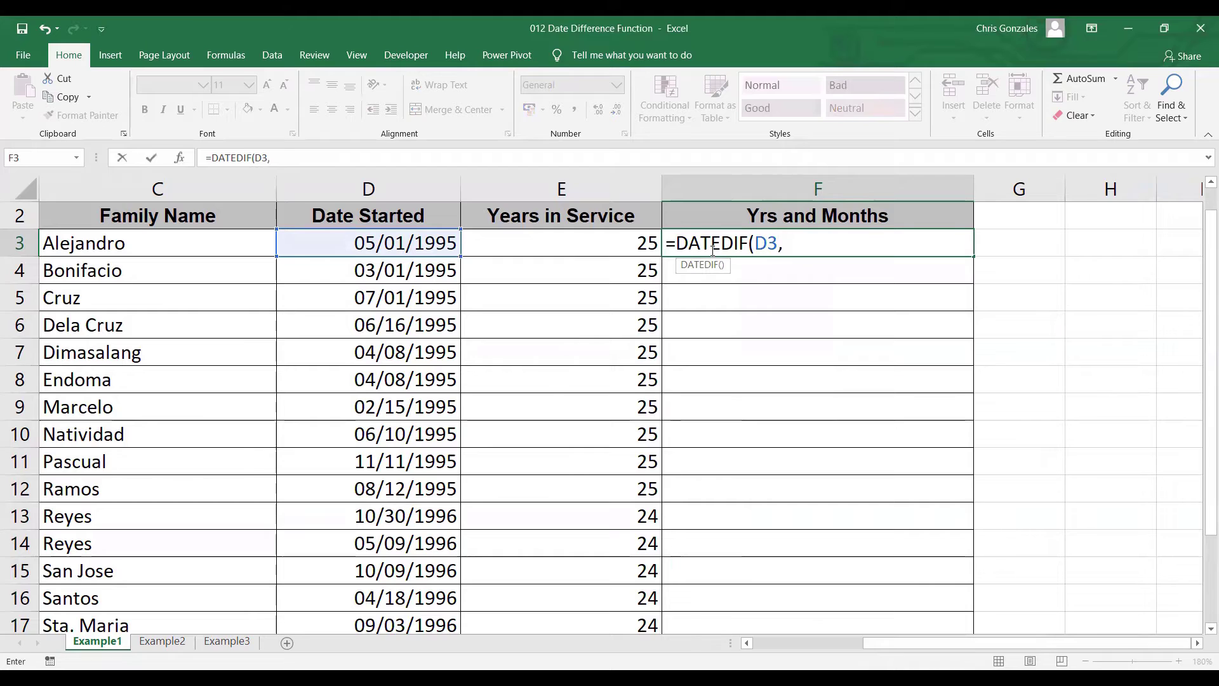
pyautogui.write('TODAY')
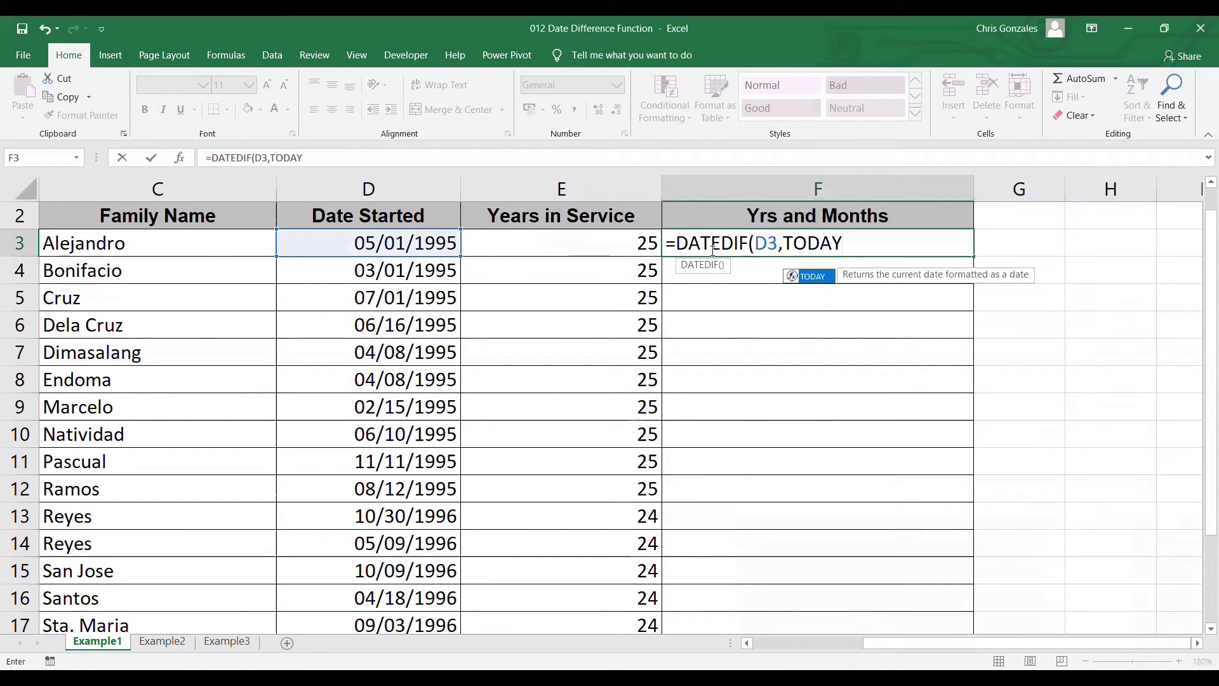
pyautogui.write('(),')
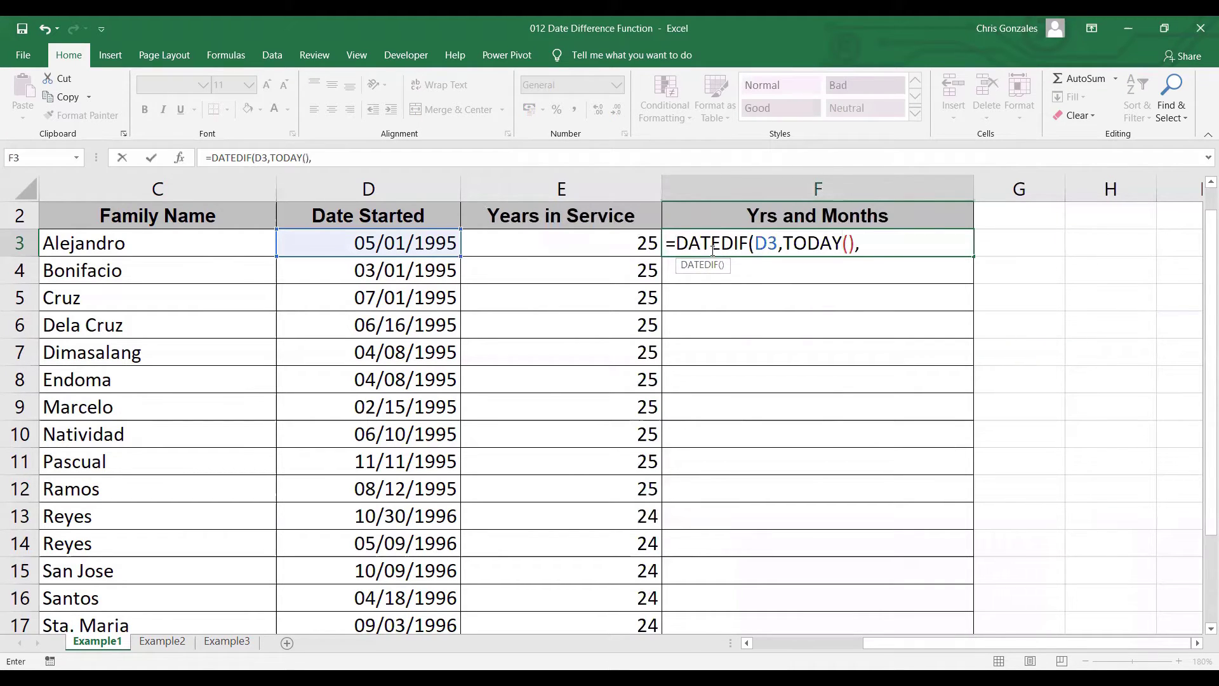
pyautogui.write('"Y")')
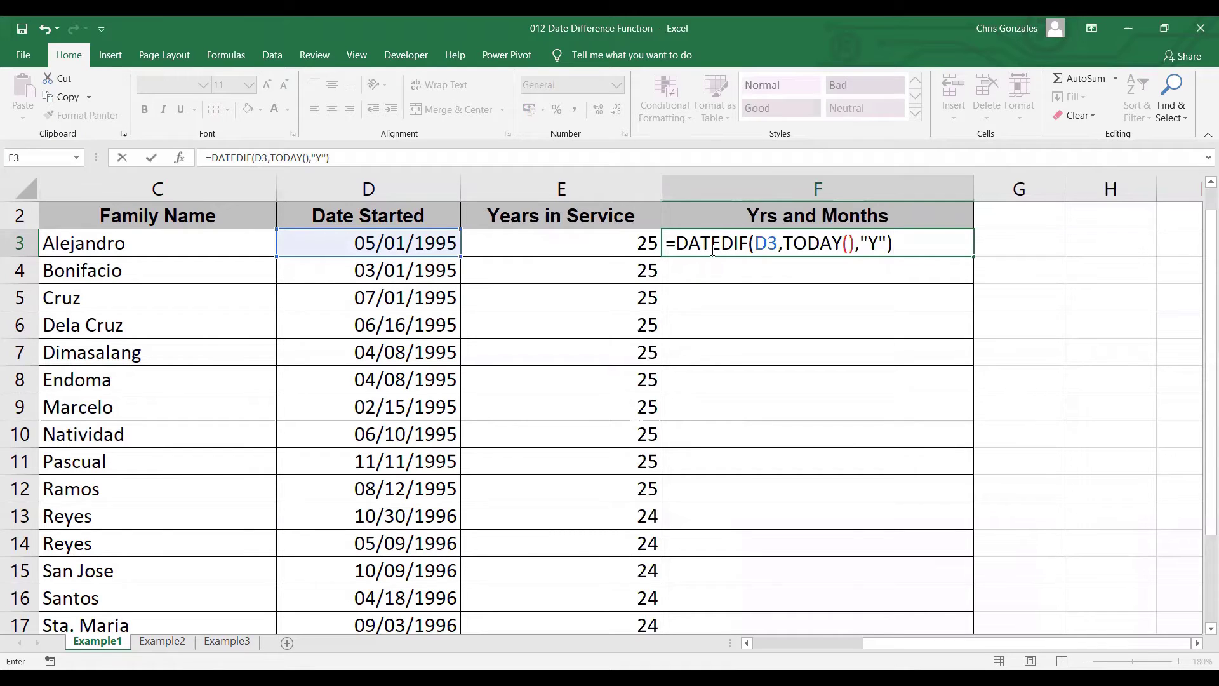
pyautogui.write('&" Year/s')
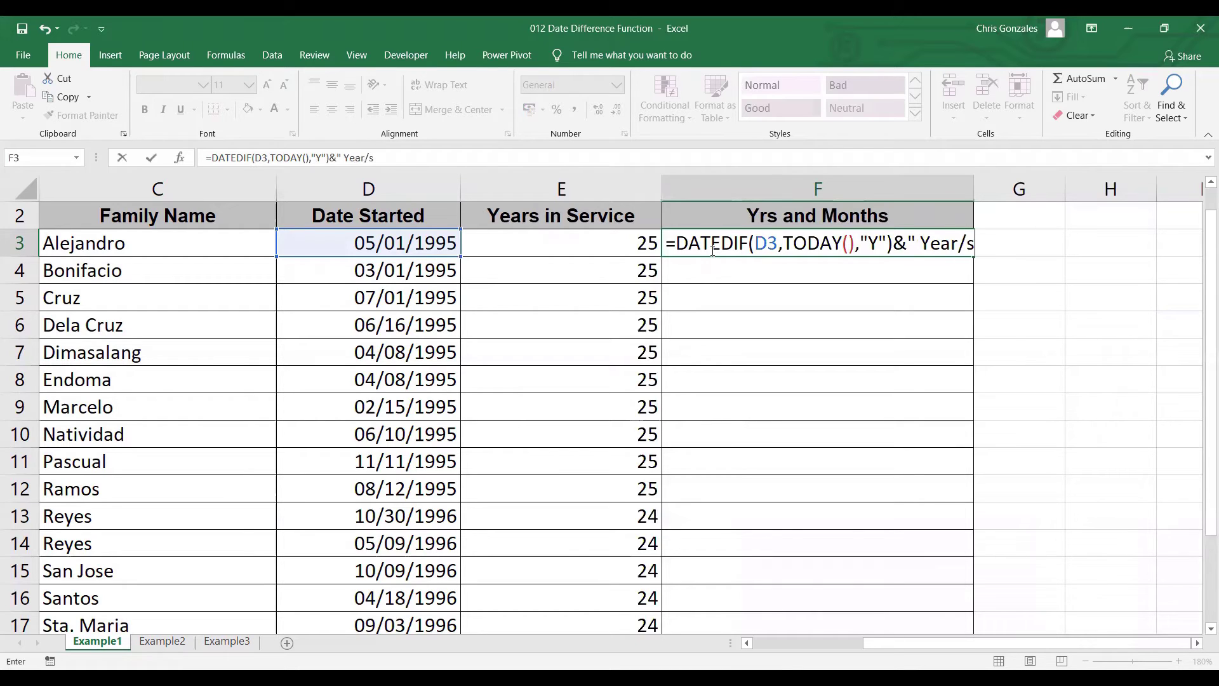
pyautogui.write('"&')
pyautogui.hotkey('alt', 'Return')
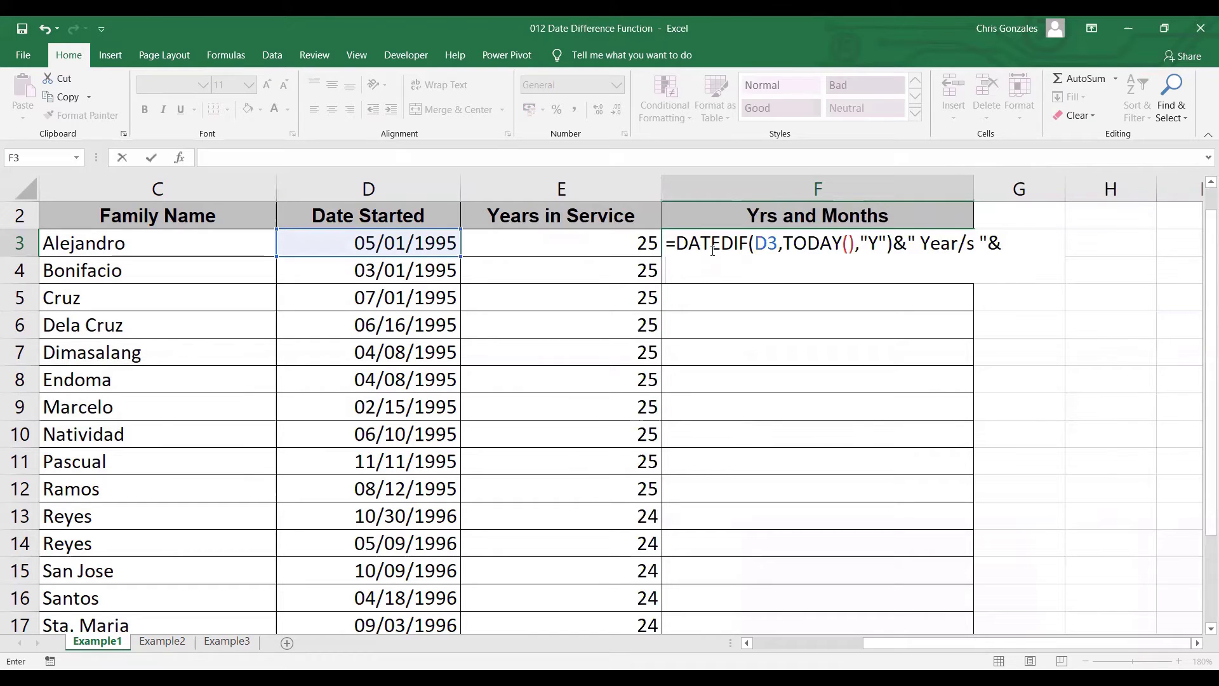
# Step: Append DATEDIF(D3,TODAY(),"YM")&" Month/s" to F3's formula for the leftover months
pyautogui.write('DATEDIF(')
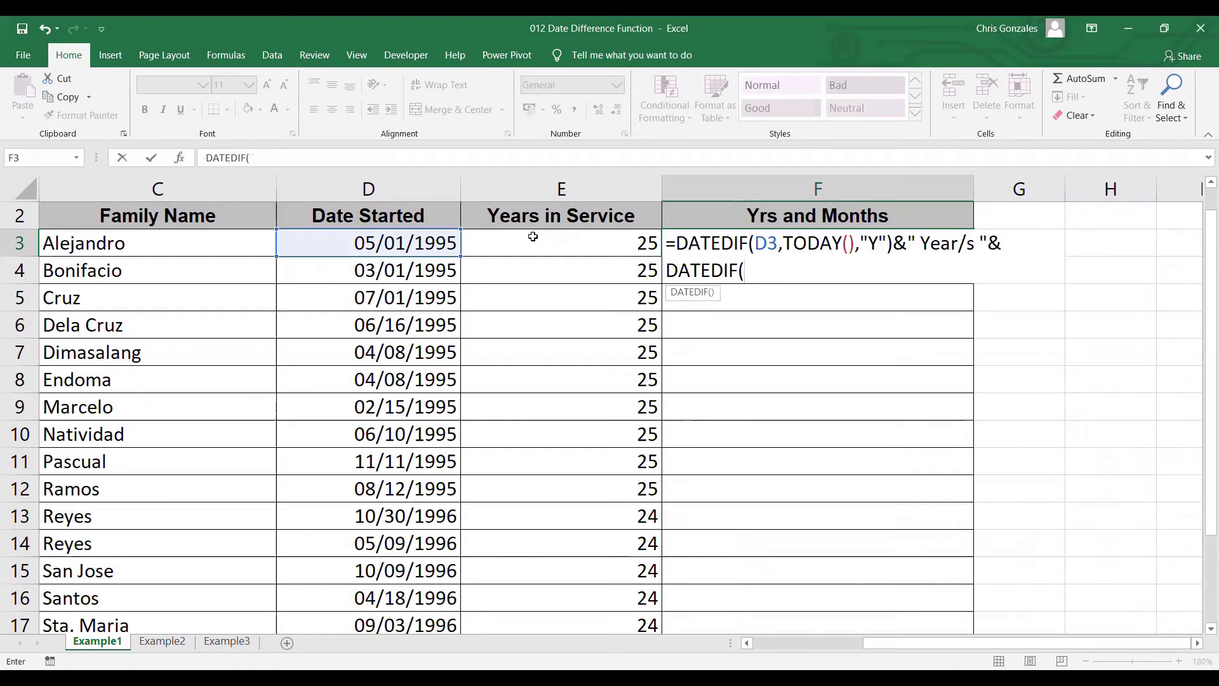
pyautogui.click(404, 245)
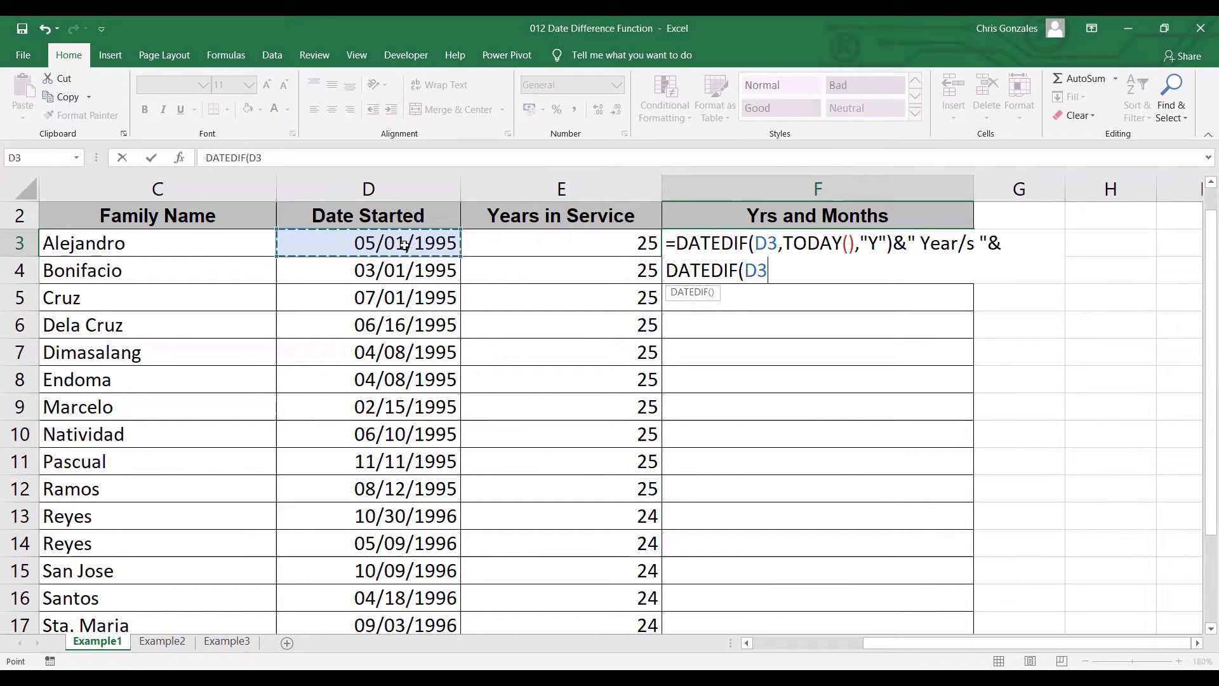
pyautogui.write(',TODAY(),"')
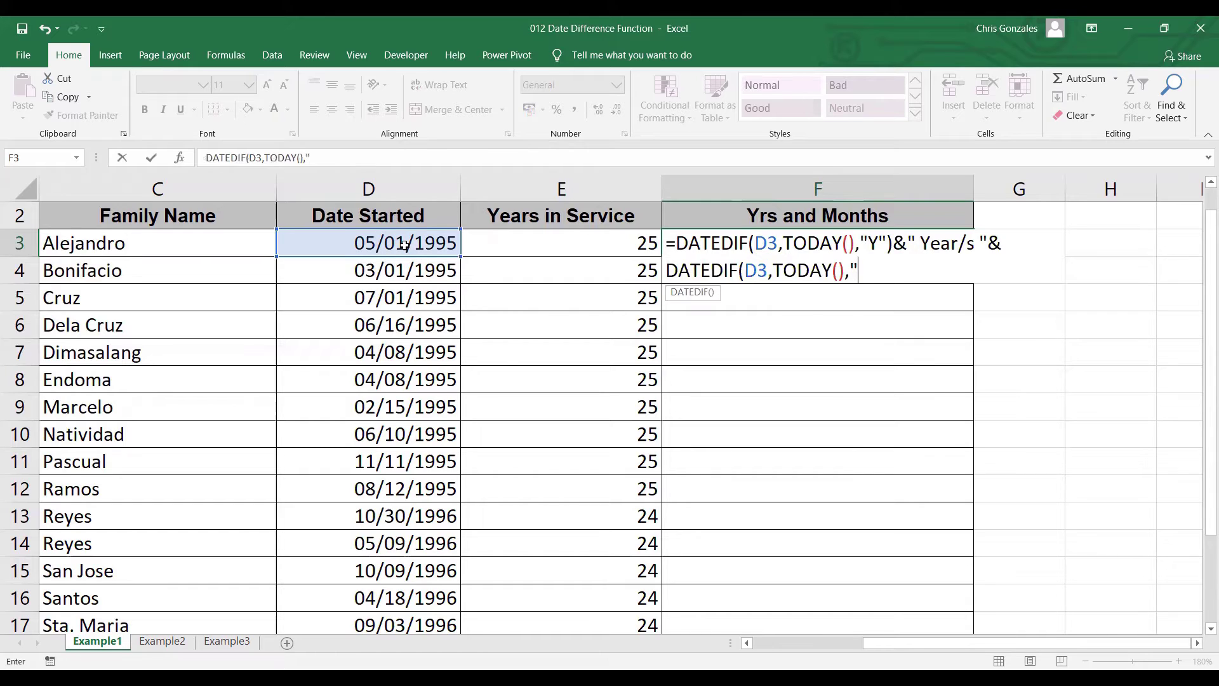
pyautogui.write('YM")')
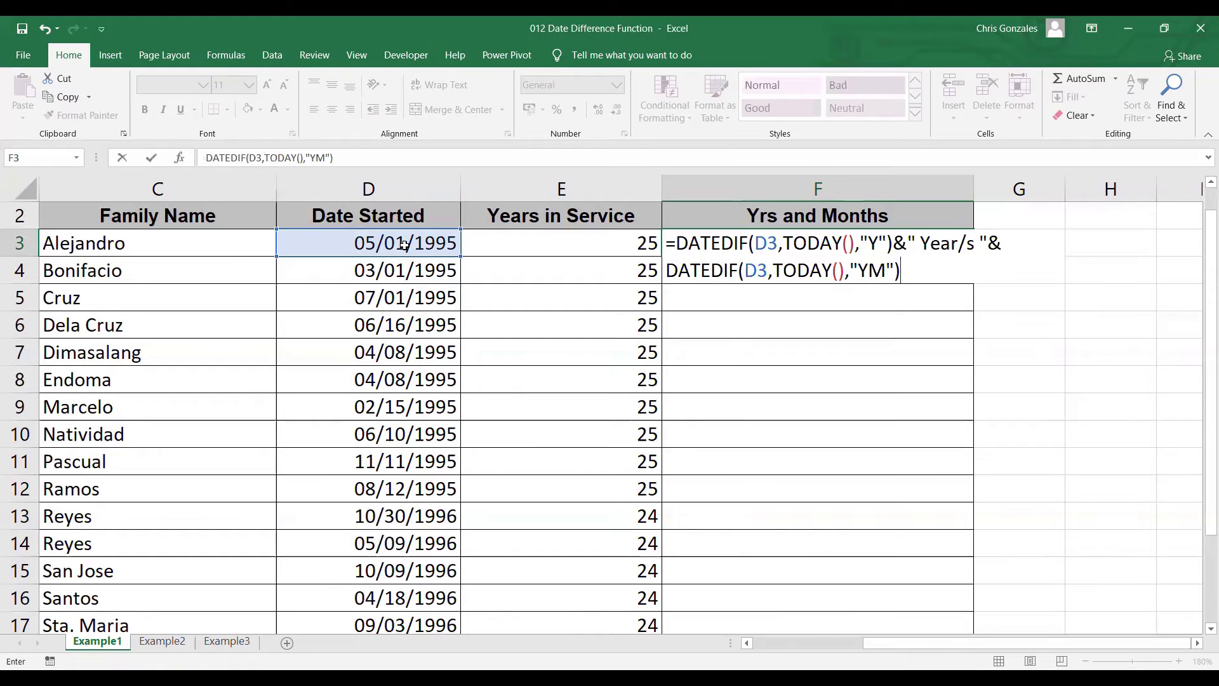
pyautogui.write('&" Month')
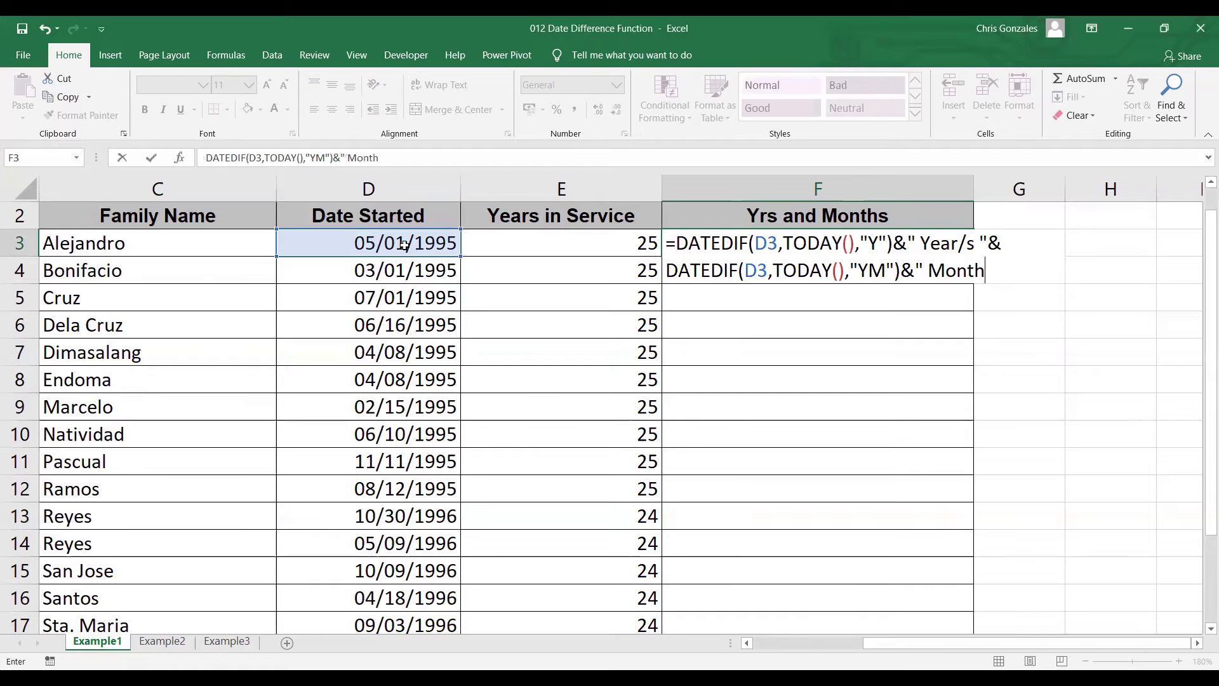
pyautogui.write('/s"')
# Step: Commit F3's formula, showing 25 Year/s 8 Month/s, and fill it down through row 20
pyautogui.press('Return')
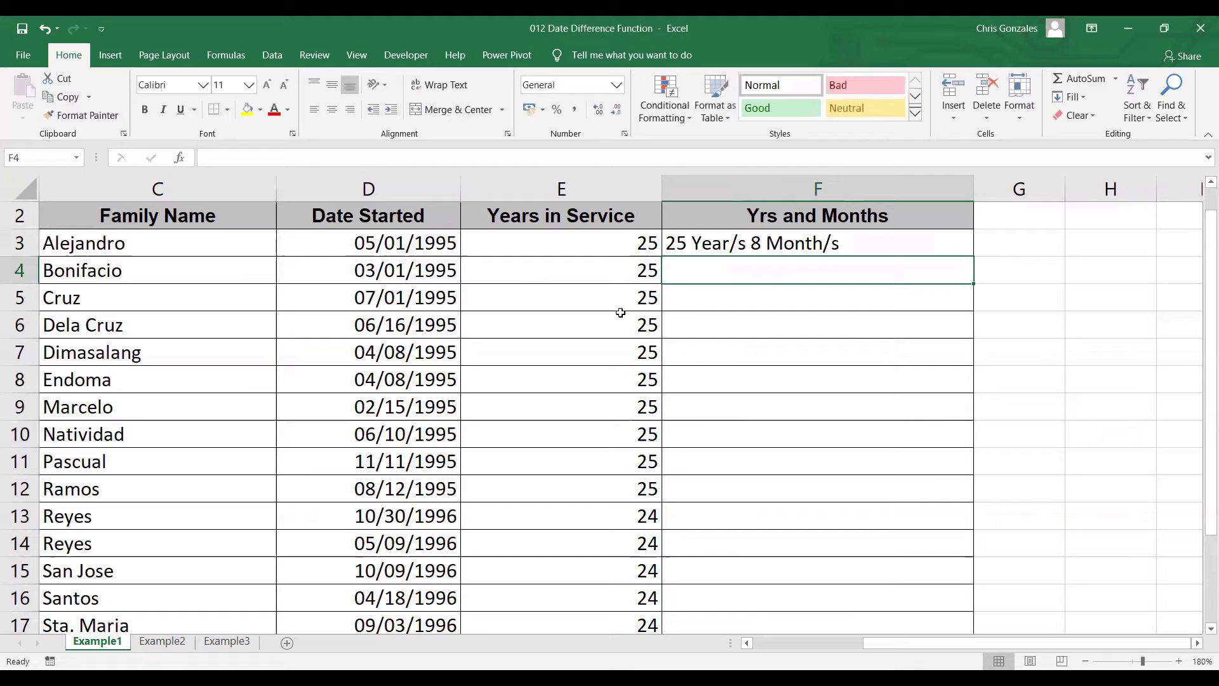
pyautogui.click(908, 241)
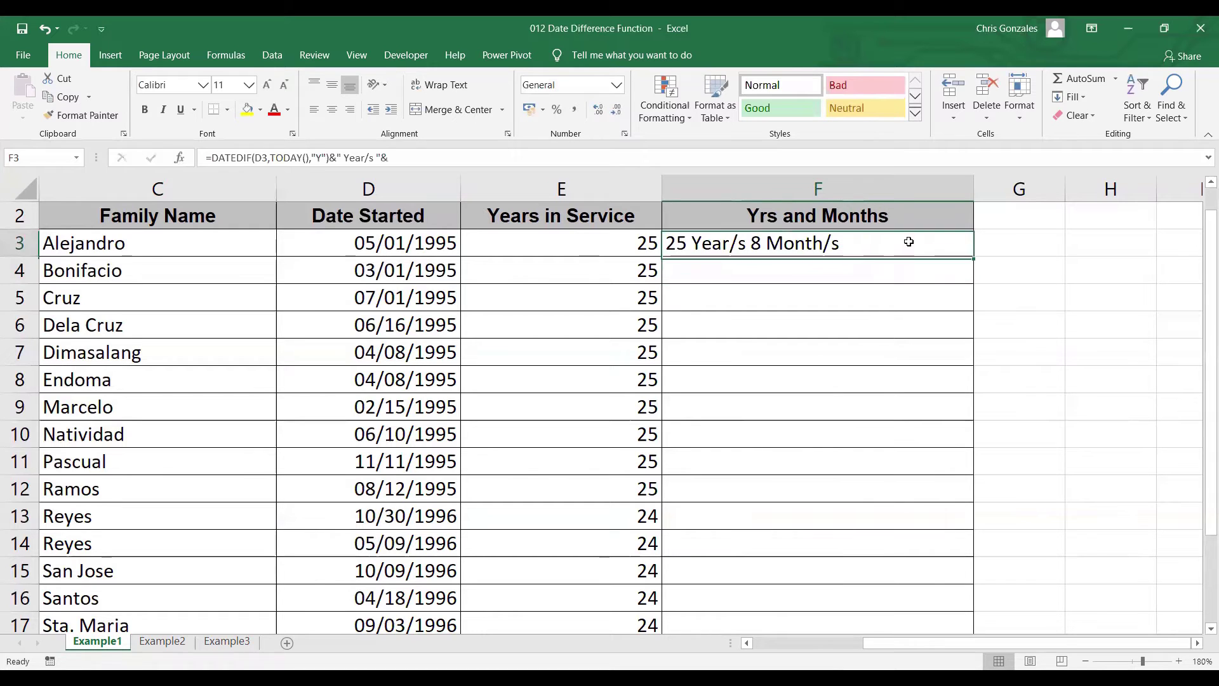
pyautogui.doubleClick(974, 256)
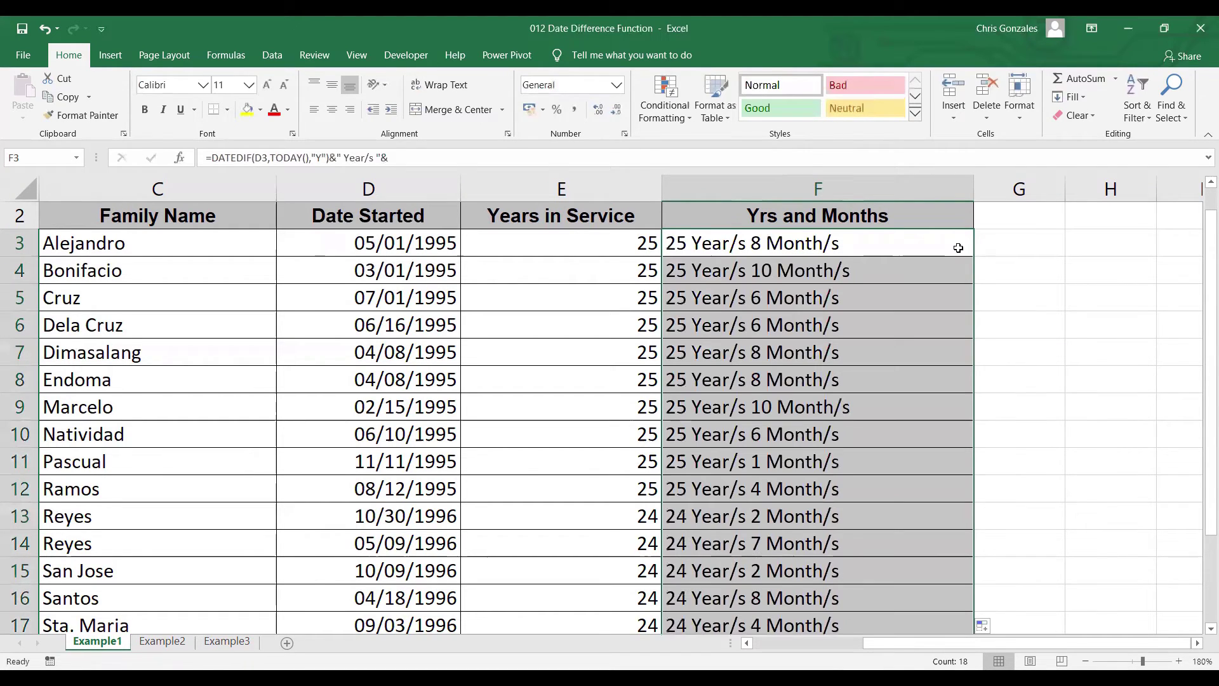
# Step: Review F3's formula without changes and zoom out to 130%
pyautogui.doubleClick(958, 247)
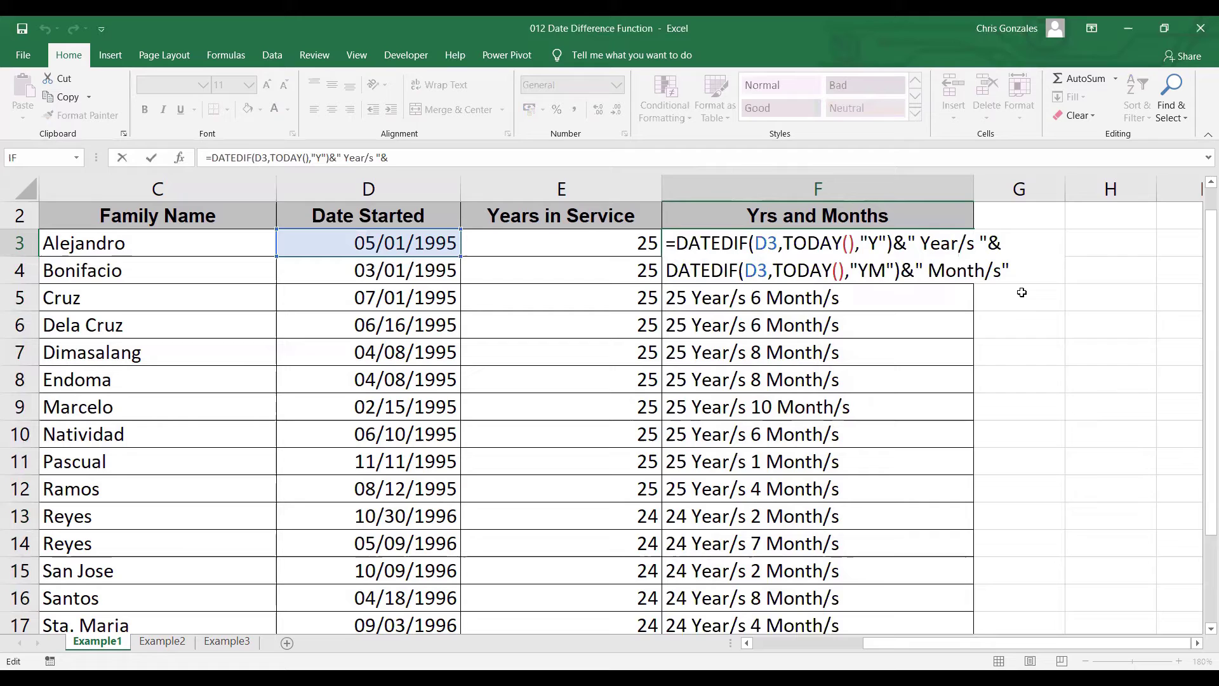
pyautogui.press('Return')
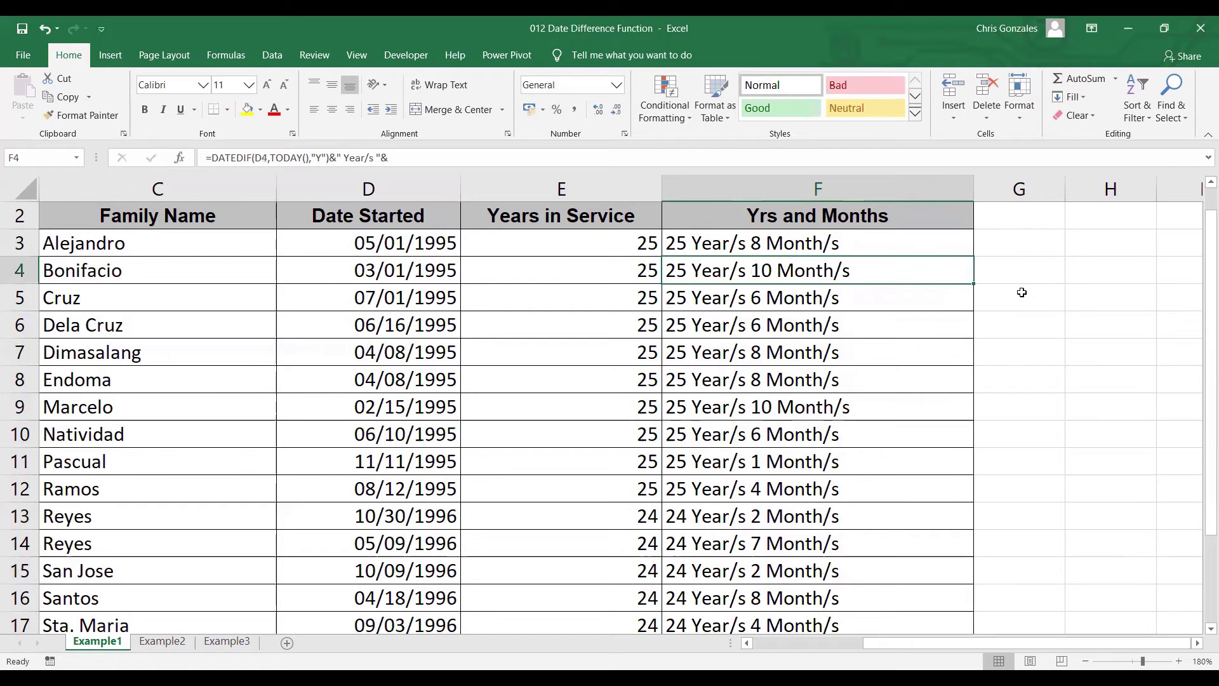
pyautogui.click(190, 219)
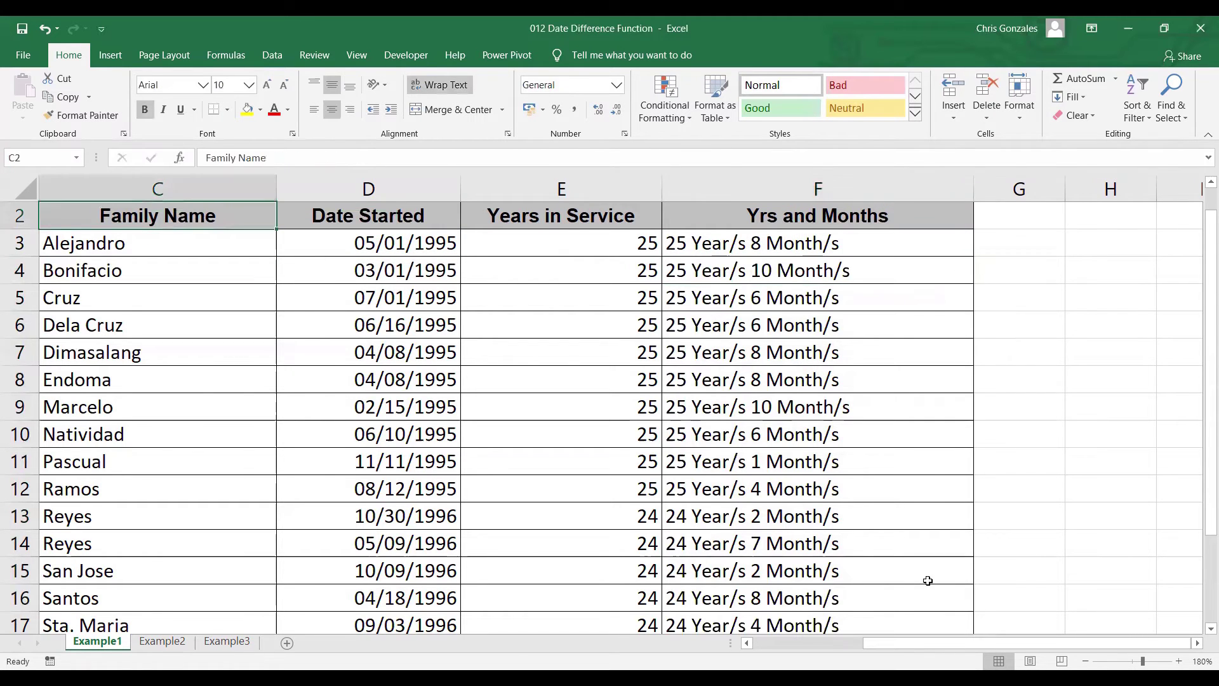
pyautogui.click(1085, 661)
pyautogui.click(1085, 661)
pyautogui.click(1085, 661)
pyautogui.click(1085, 661)
pyautogui.click(1086, 661)
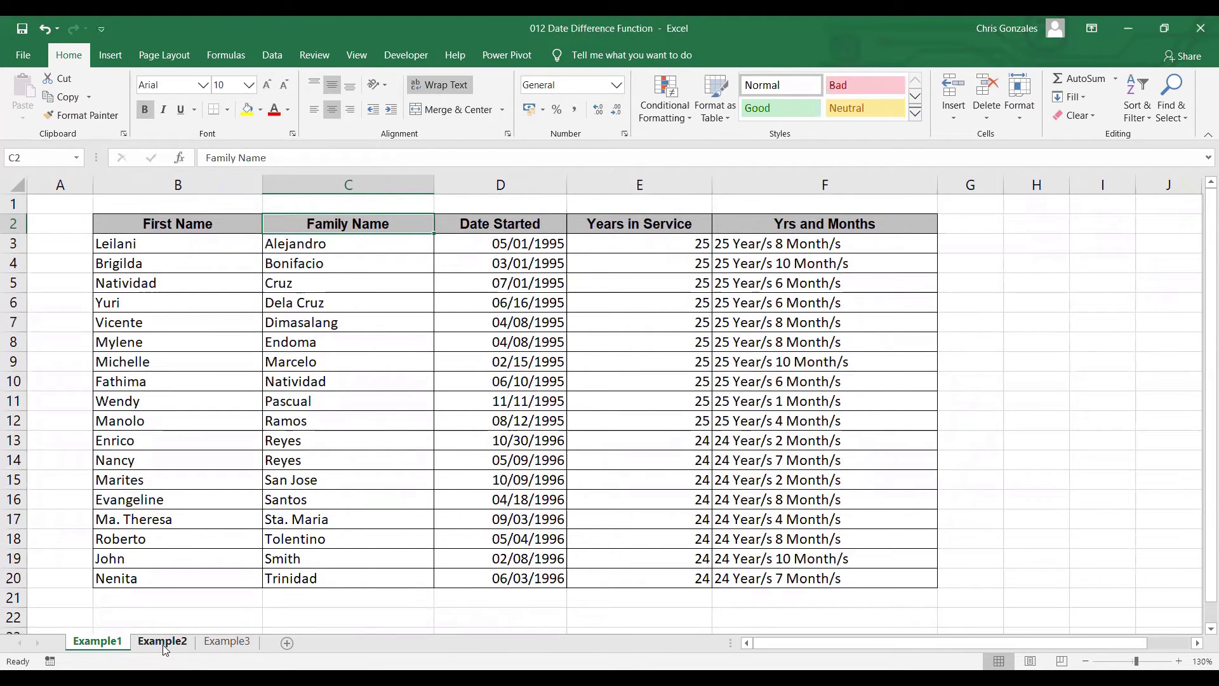
# Step: Switch to the Example2 sheet, scroll up to the headers, and select the first days-passed cell
pyautogui.click(162, 643)
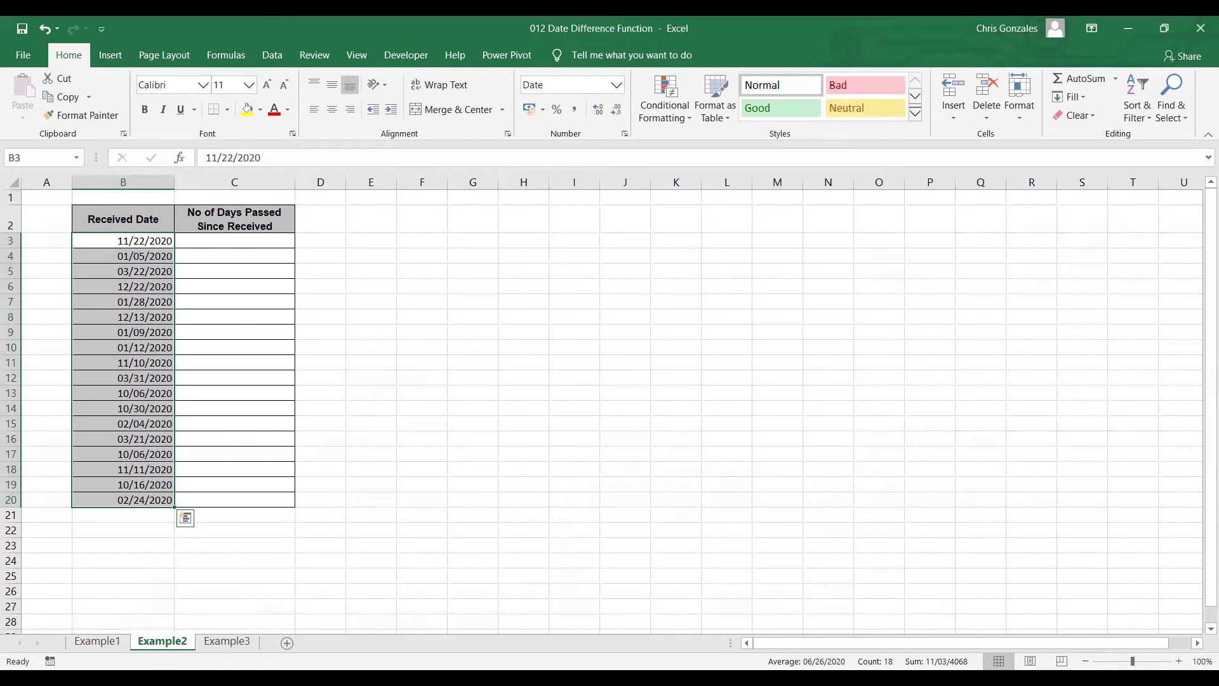
pyautogui.scroll(5, 1185, 451)
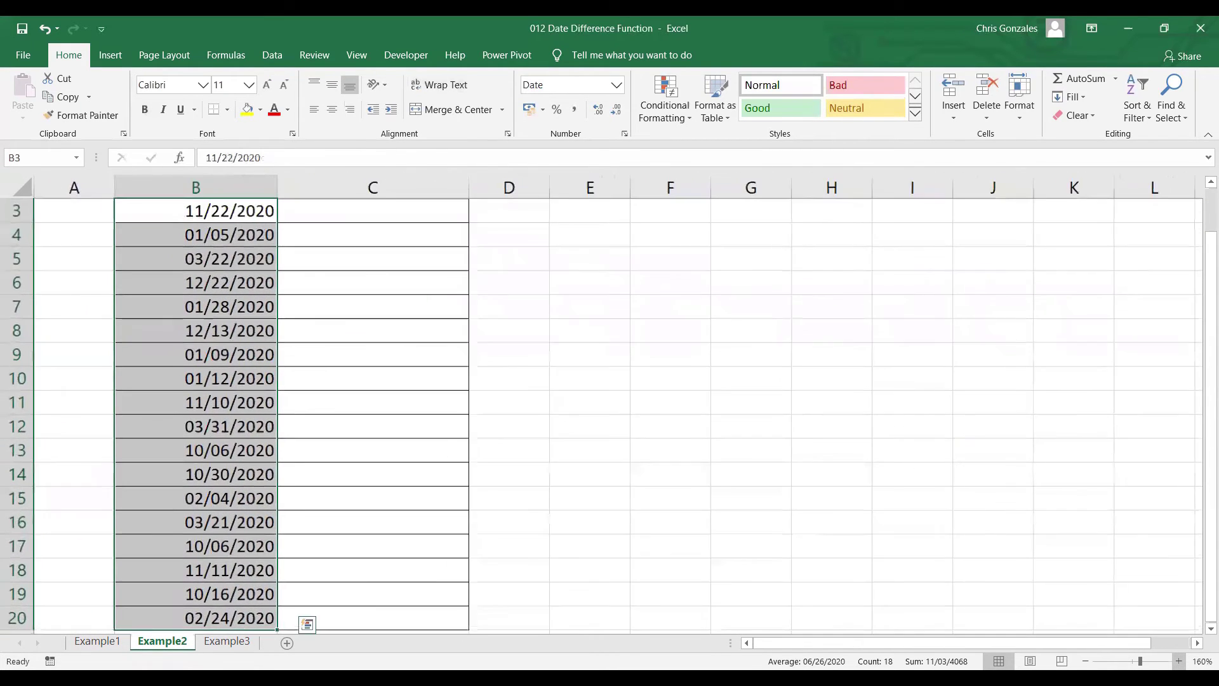
pyautogui.scroll(1, 468, 280)
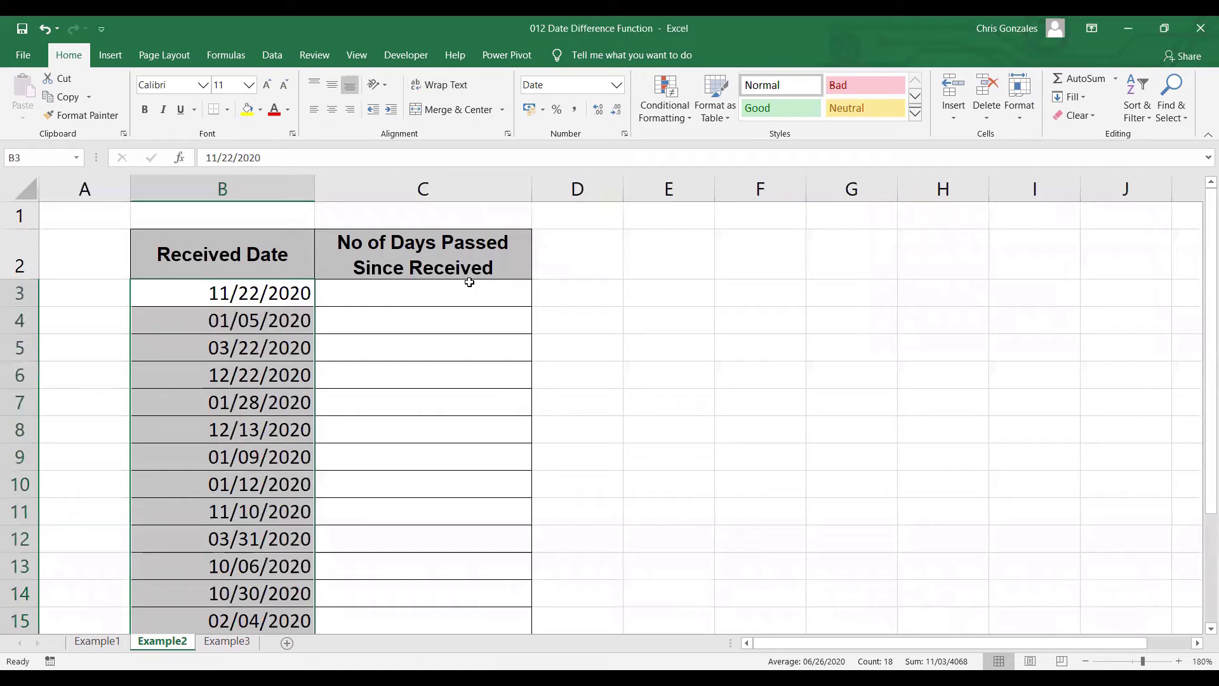
pyautogui.click(394, 289)
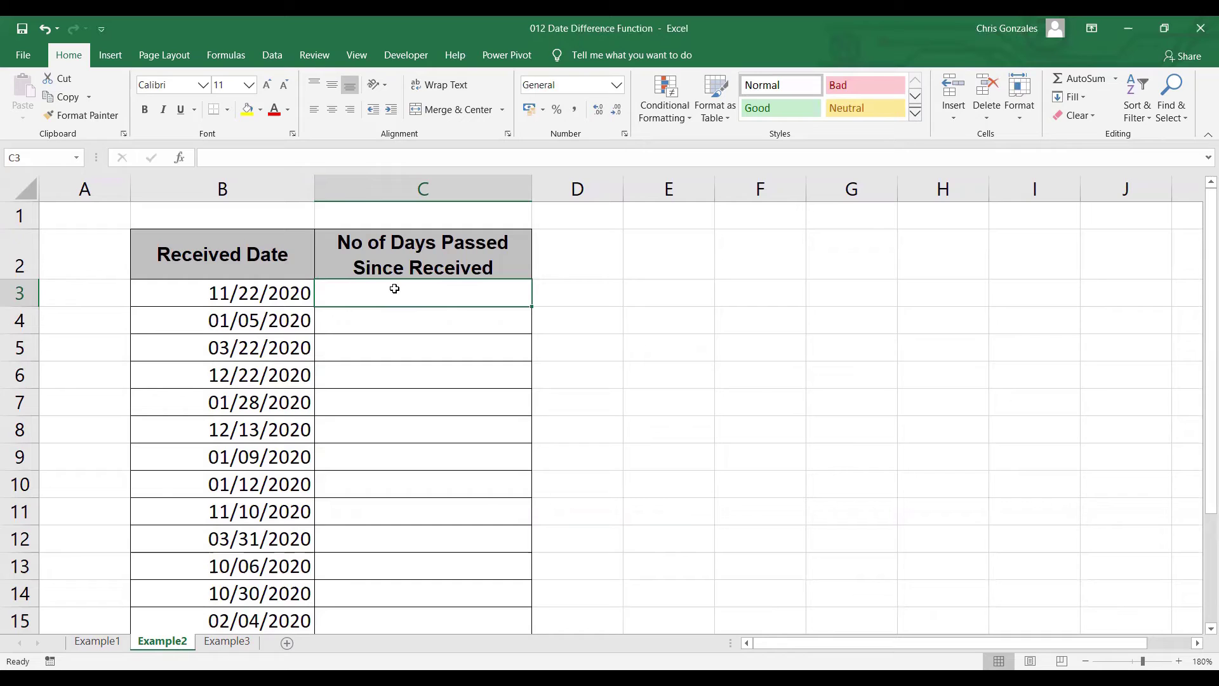
# Step: Enter =DATEDIF(B3,TODAY(),"D") in C3, giving 45 days since received
pyautogui.write('=')
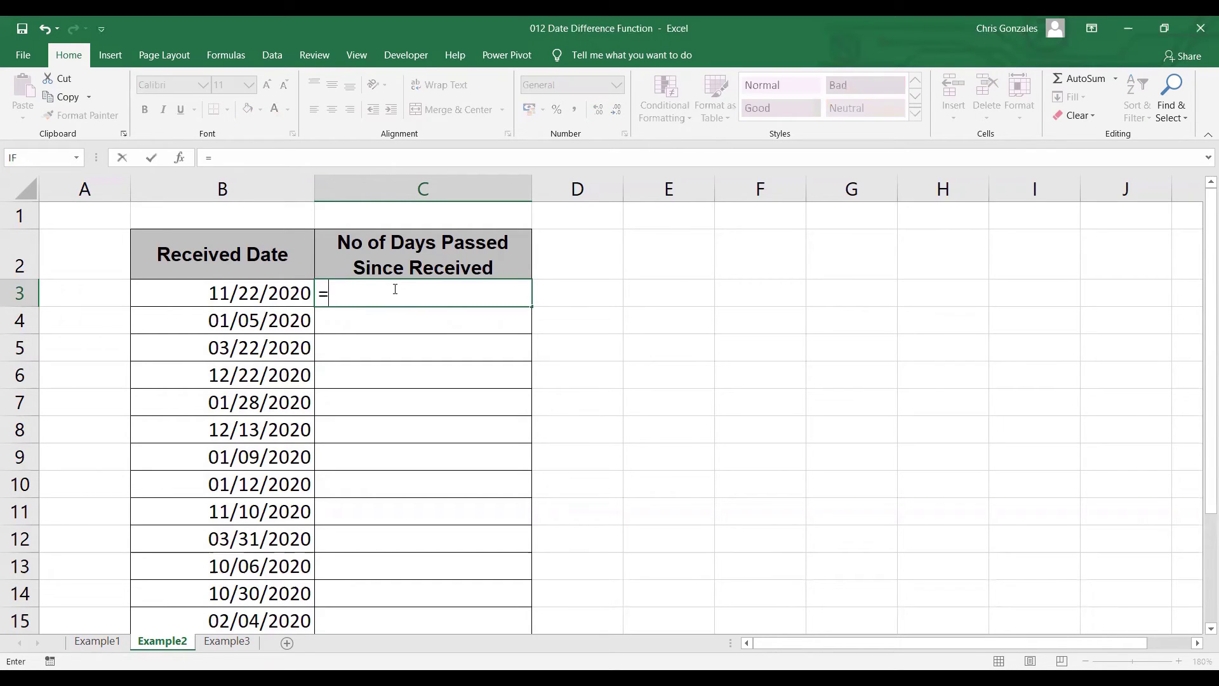
pyautogui.write('DATEDIF')
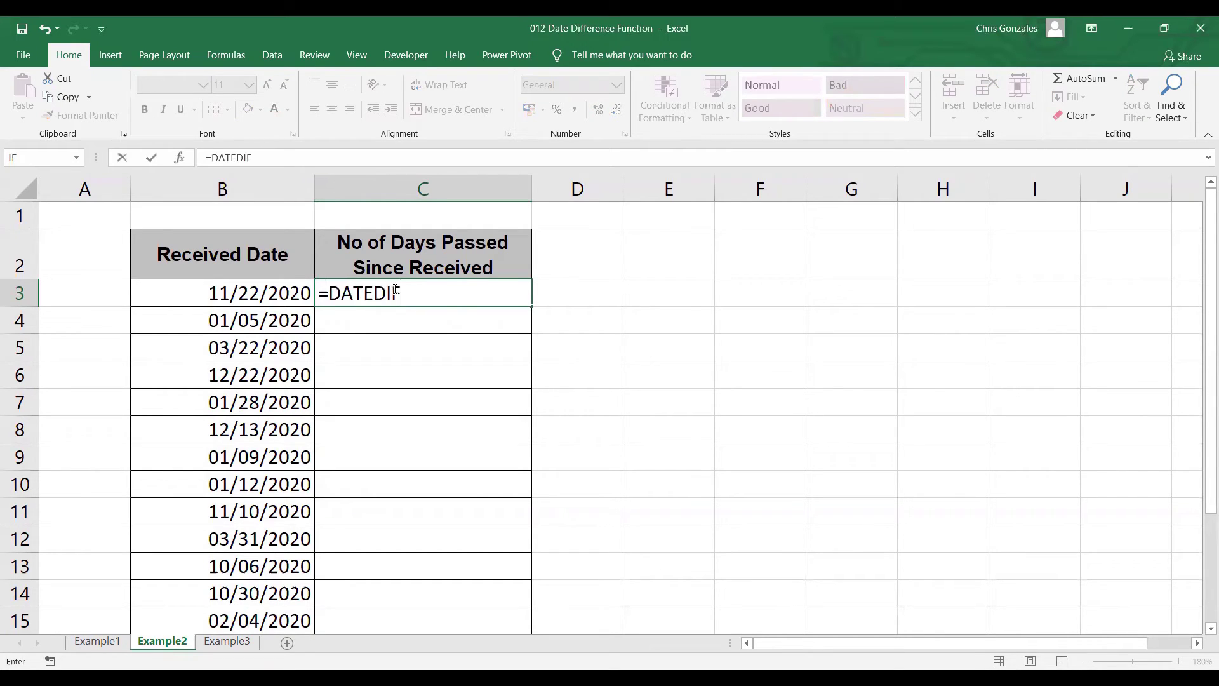
pyautogui.write('(B3,')
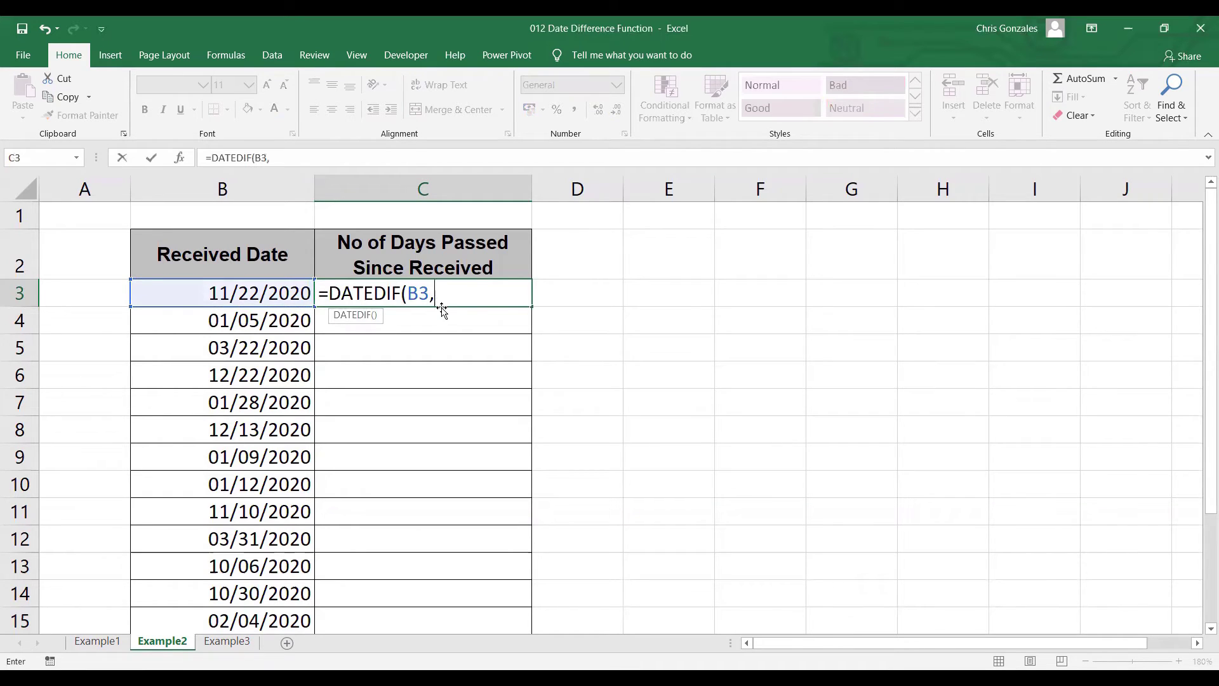
pyautogui.write('TODAY')
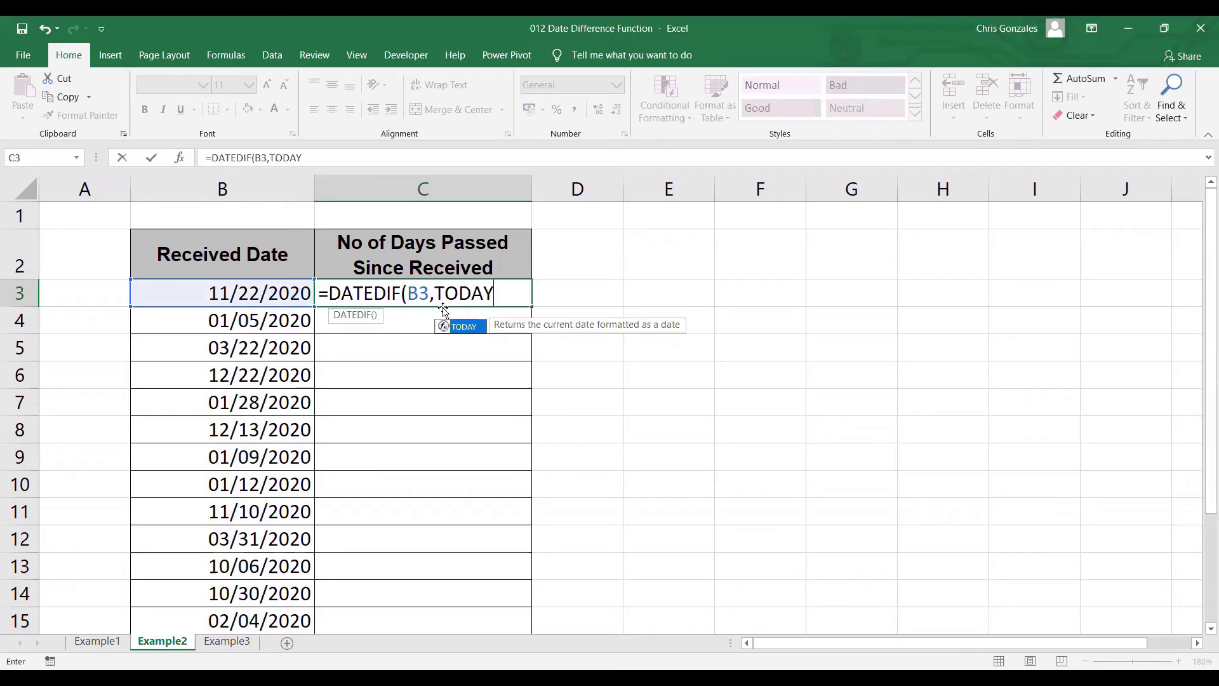
pyautogui.write('(),"')
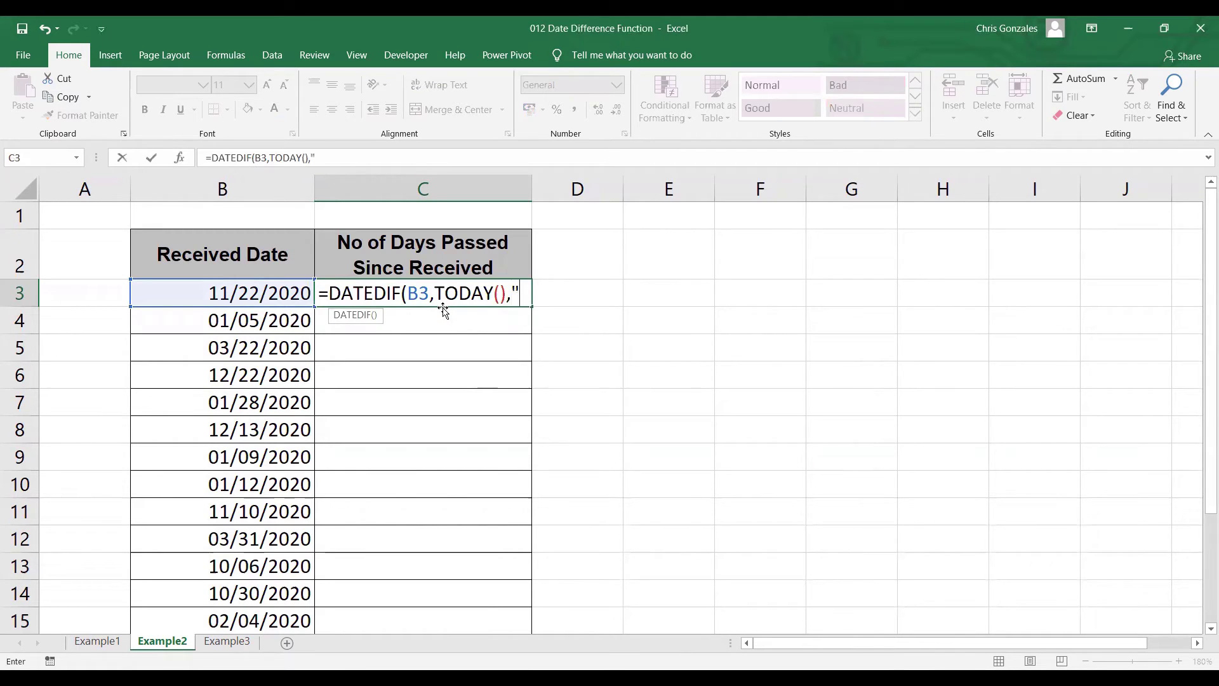
pyautogui.write('D")')
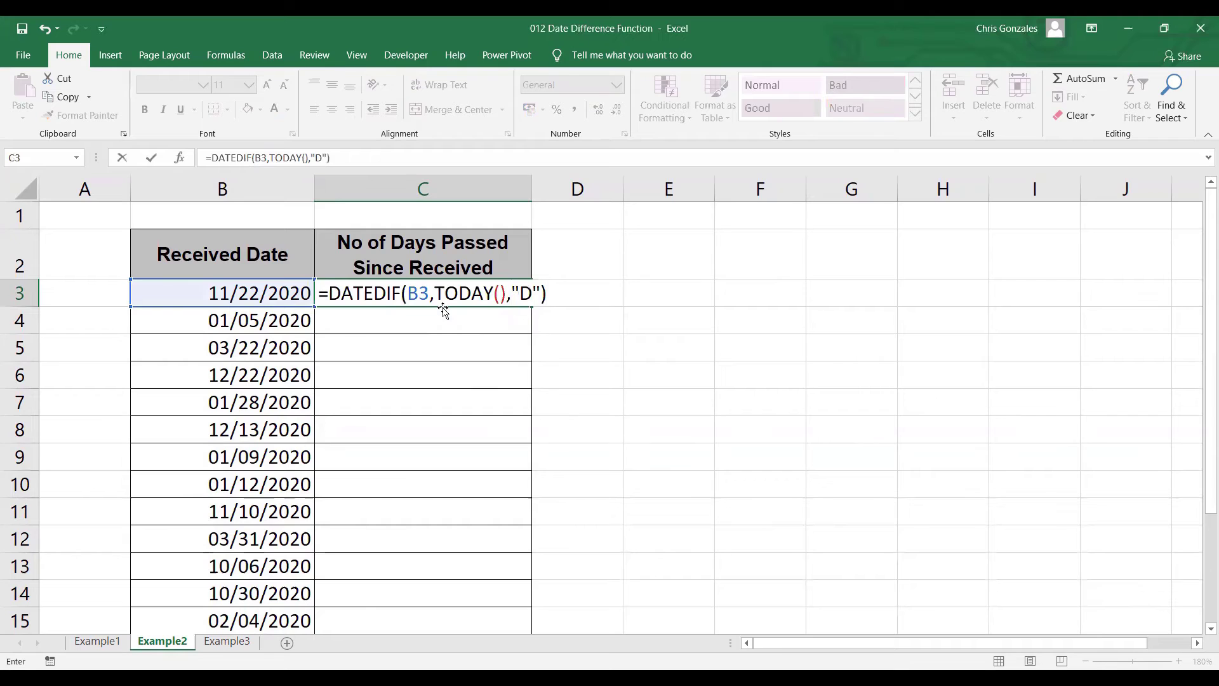
pyautogui.press('Return')
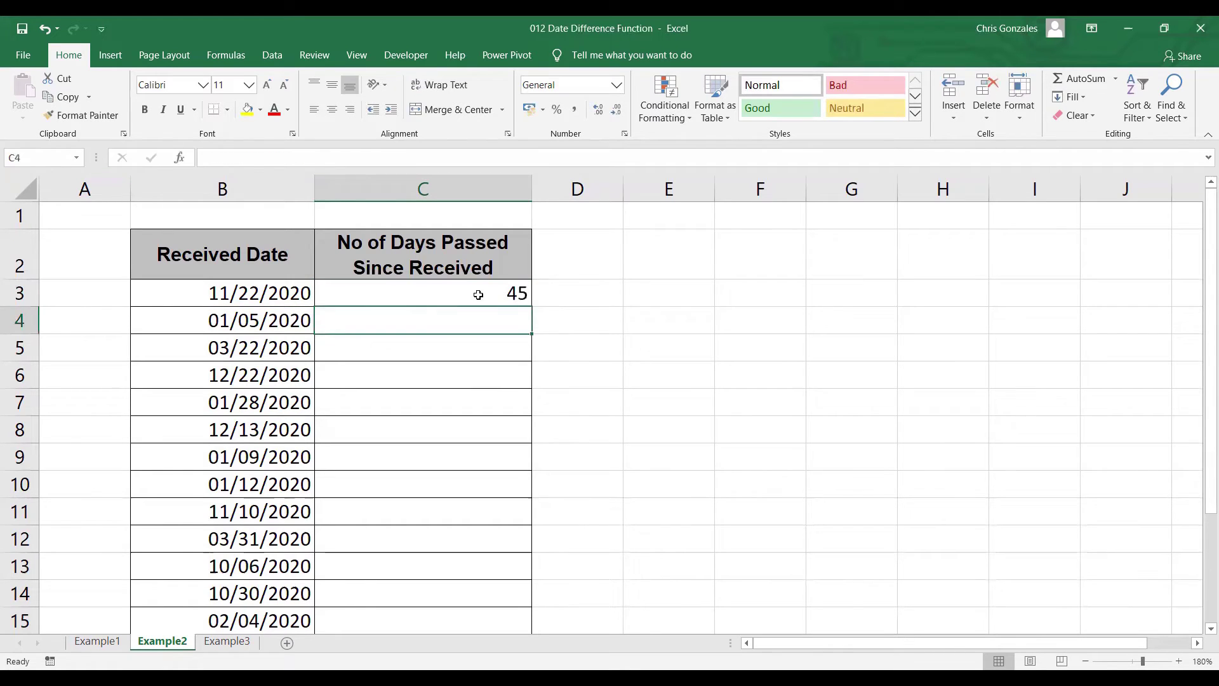
pyautogui.click(478, 294)
# Step: Copy C3's days-passed formula down to C20 and review the filled results
pyautogui.doubleClick(532, 305)
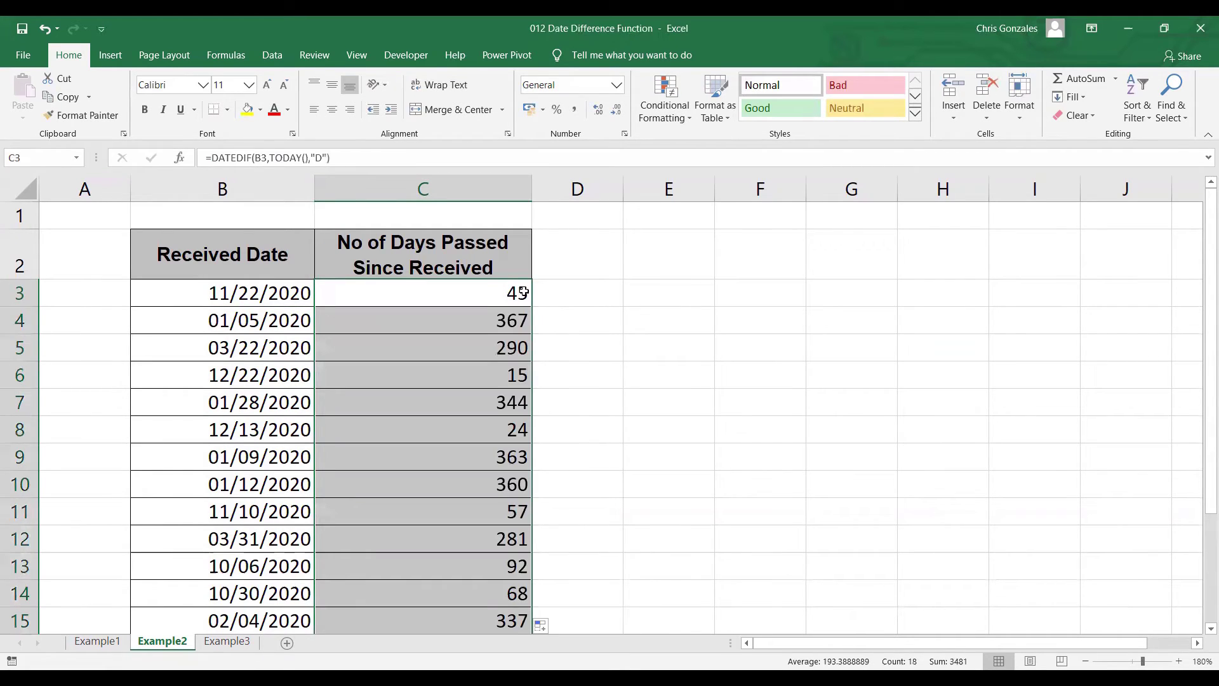
pyautogui.doubleClick(526, 293)
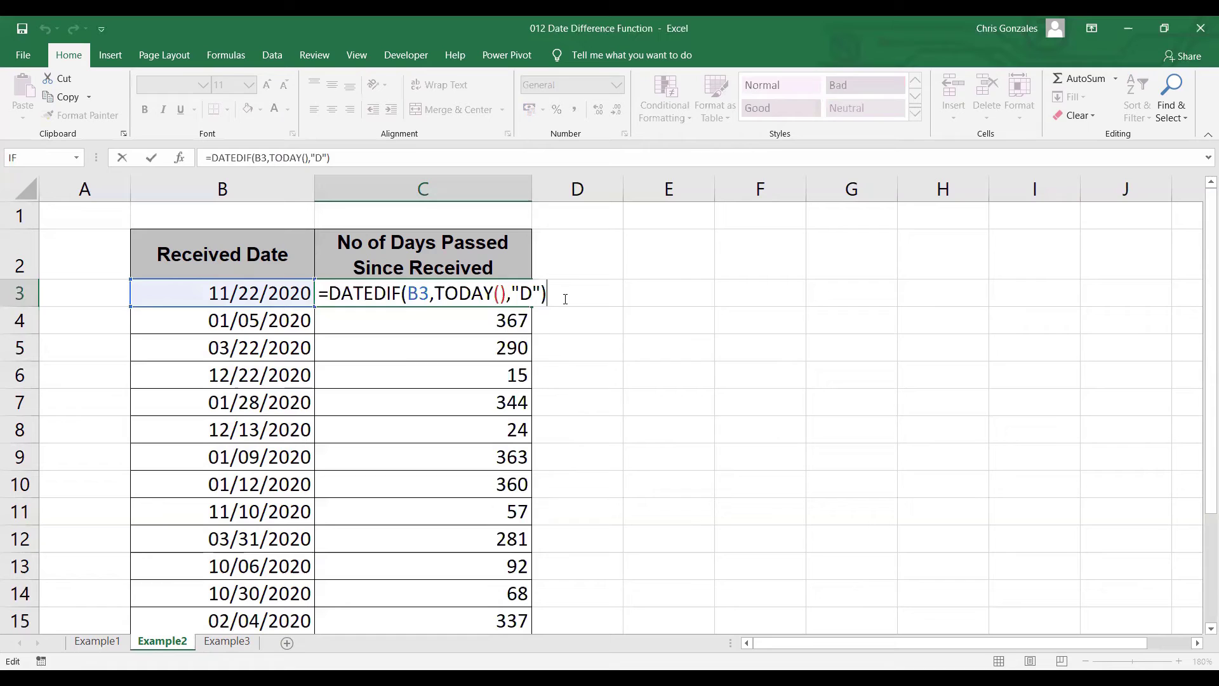
pyautogui.press('Return')
pyautogui.press('Down')
pyautogui.press('Down')
pyautogui.press('Down')
pyautogui.press('Down')
pyautogui.press('Down')
pyautogui.press('Down')
pyautogui.press('Down')
pyautogui.press('Down')
pyautogui.press('Down')
pyautogui.press('Down')
pyautogui.press('Down')
pyautogui.press('Down')
pyautogui.press('Down')
pyautogui.press('Down')
pyautogui.press('Down')
pyautogui.press('Down')
pyautogui.press('Down')
pyautogui.press('Down')
pyautogui.press('Down')
pyautogui.press('Down')
pyautogui.press('Down')
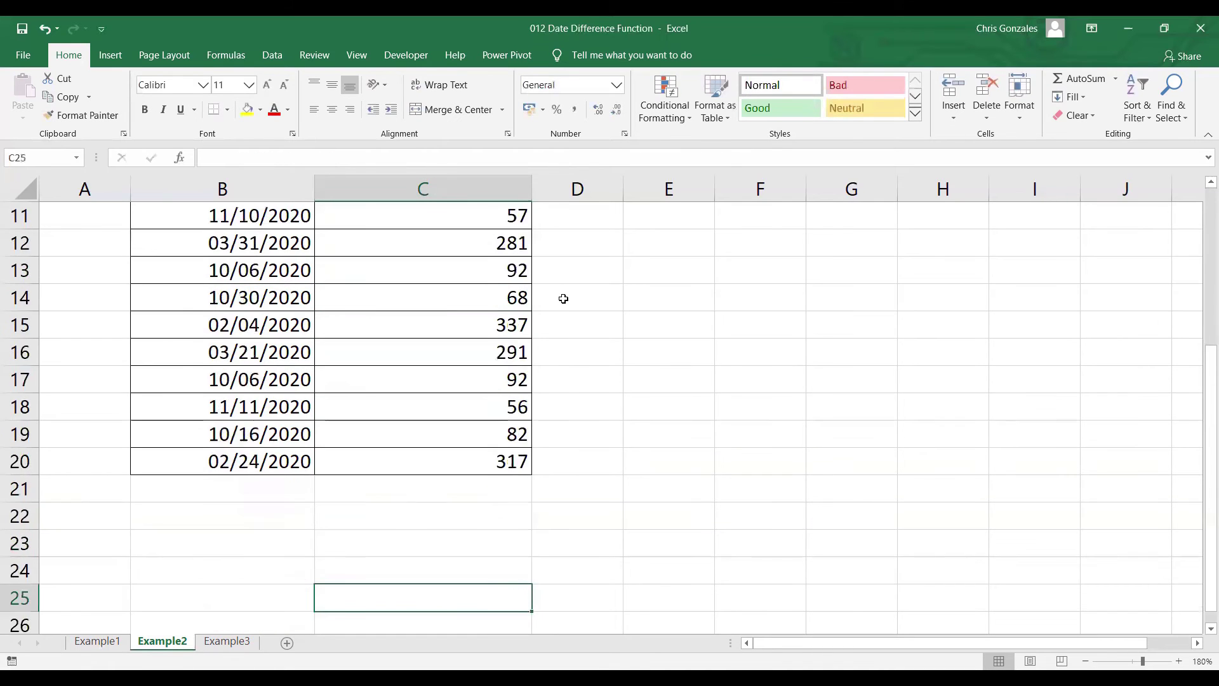
pyautogui.press('Up')
pyautogui.press('Up')
pyautogui.press('Up')
pyautogui.press('Up')
pyautogui.press('Up')
pyautogui.press('Up')
pyautogui.press('Up')
pyautogui.press('Up')
pyautogui.press('Up')
pyautogui.press('Up')
pyautogui.press('Up')
pyautogui.press('Up')
pyautogui.press('Up')
pyautogui.press('Up')
pyautogui.press('Up')
pyautogui.press('Up')
pyautogui.press('Up')
pyautogui.press('Up')
pyautogui.press('Up')
pyautogui.press('Up')
pyautogui.press('Up')
pyautogui.press('Up')
pyautogui.press('Up')
pyautogui.press('Up')
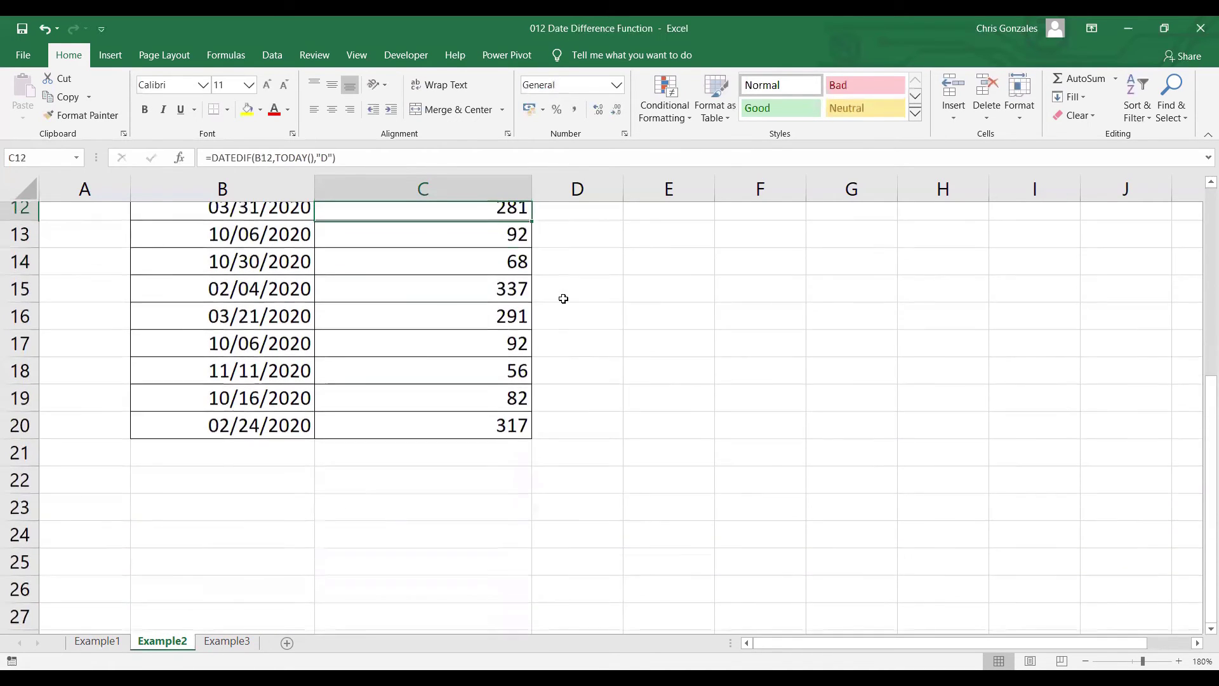
pyautogui.press('Up')
pyautogui.press('Up')
pyautogui.press('Up')
pyautogui.press('Up')
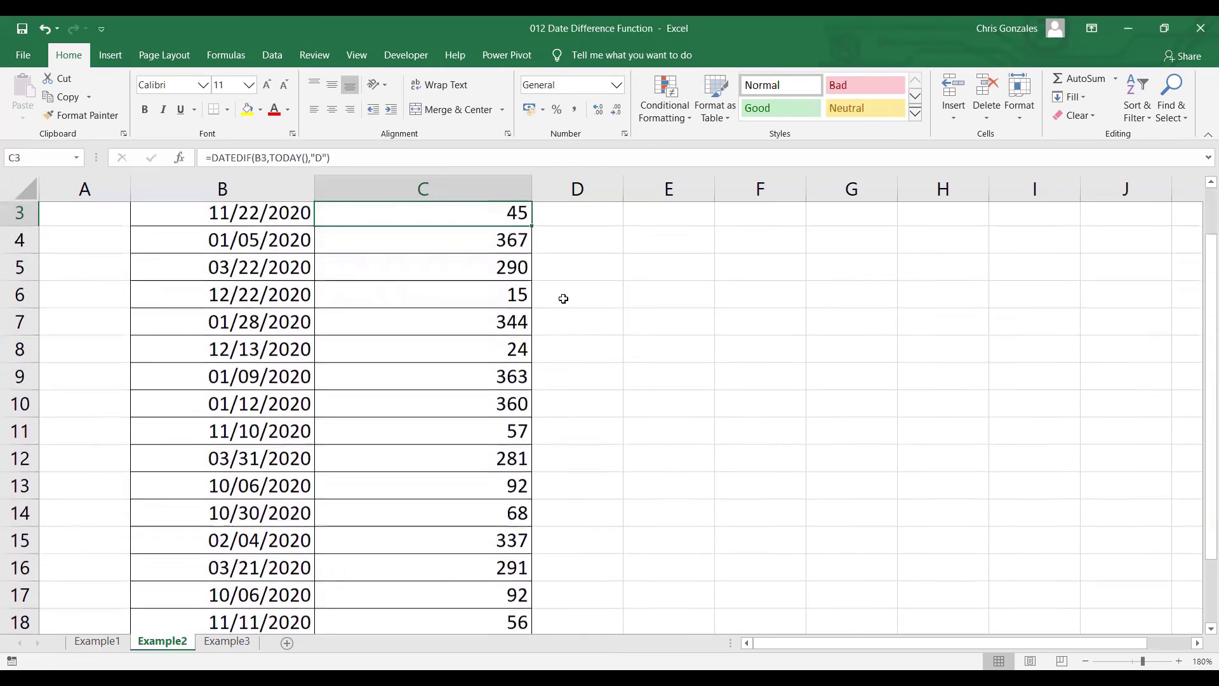
# Step: Verify each row references its own received date, e.g. C4 uses B4 and C5 uses B5
pyautogui.press('Left')
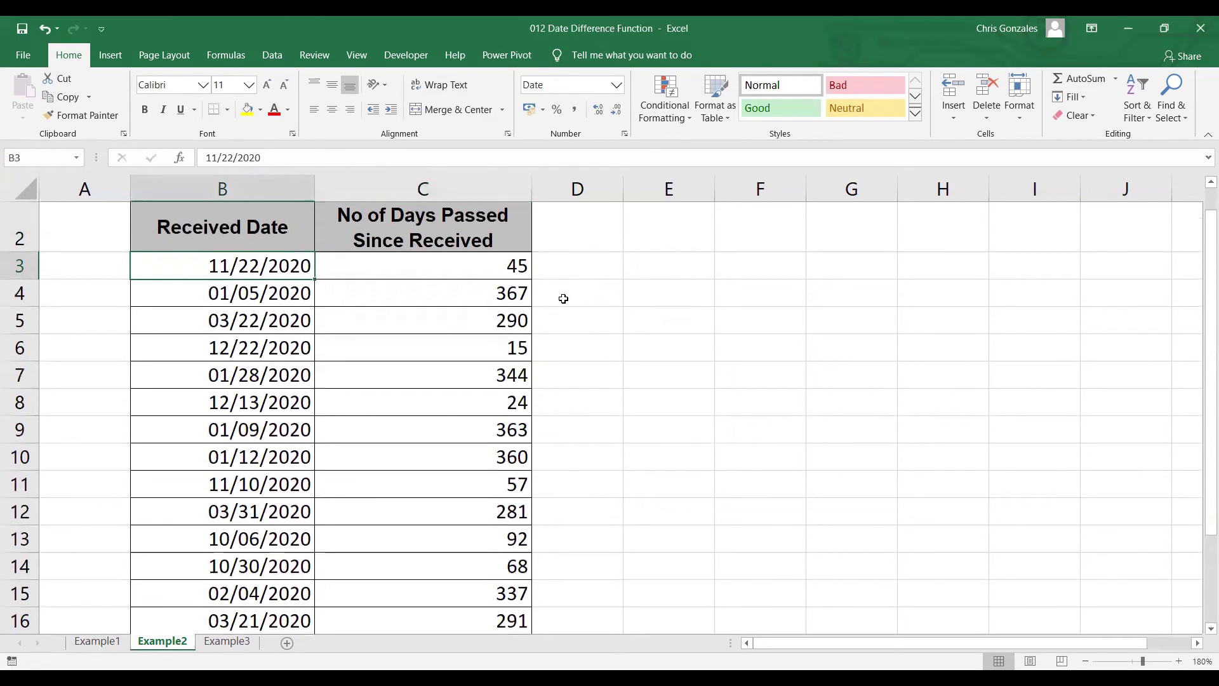
pyautogui.press('Right')
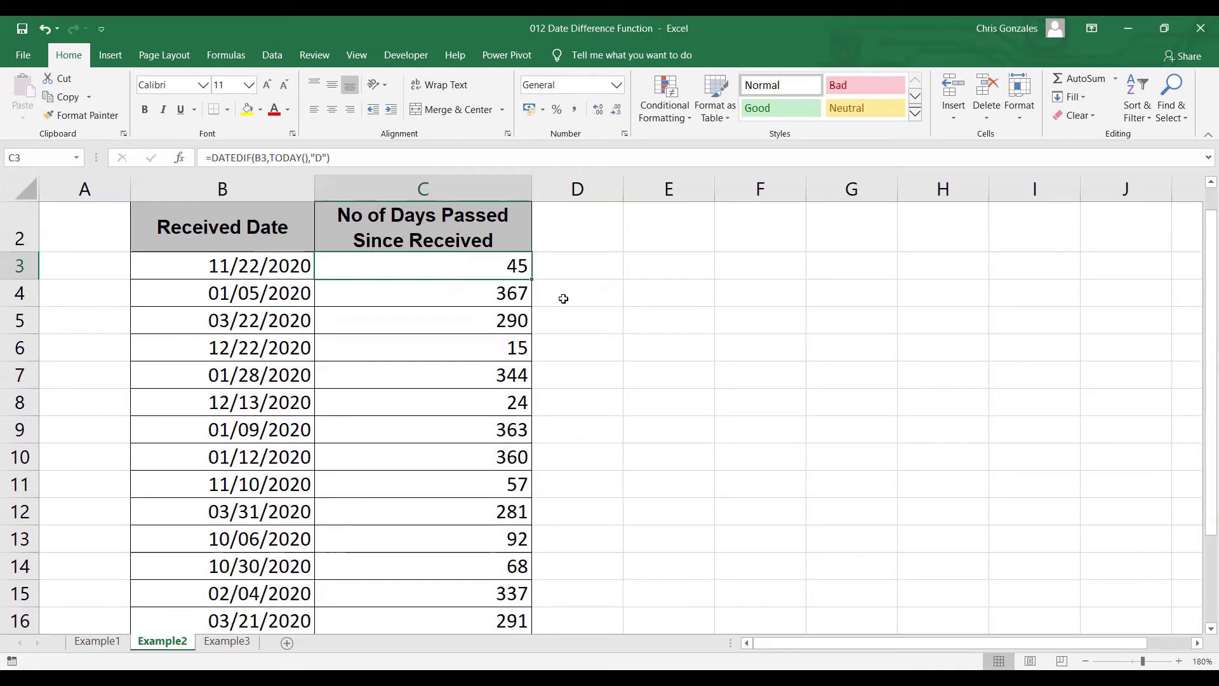
pyautogui.press('Down')
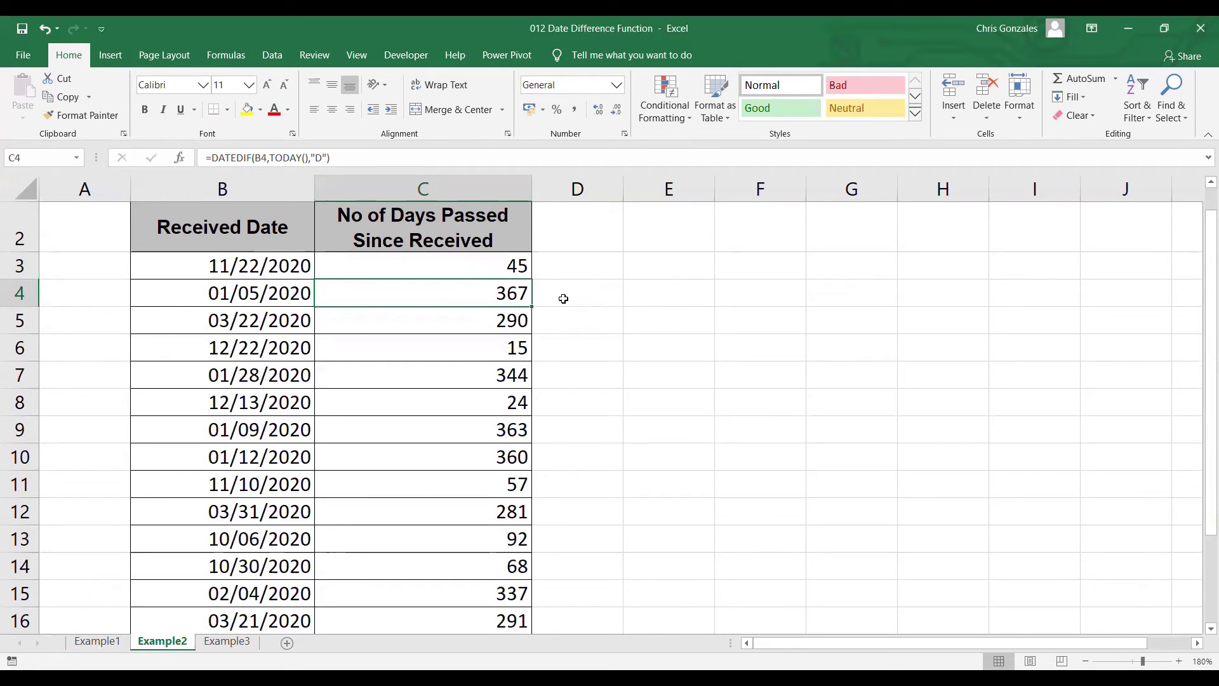
pyautogui.press('Down')
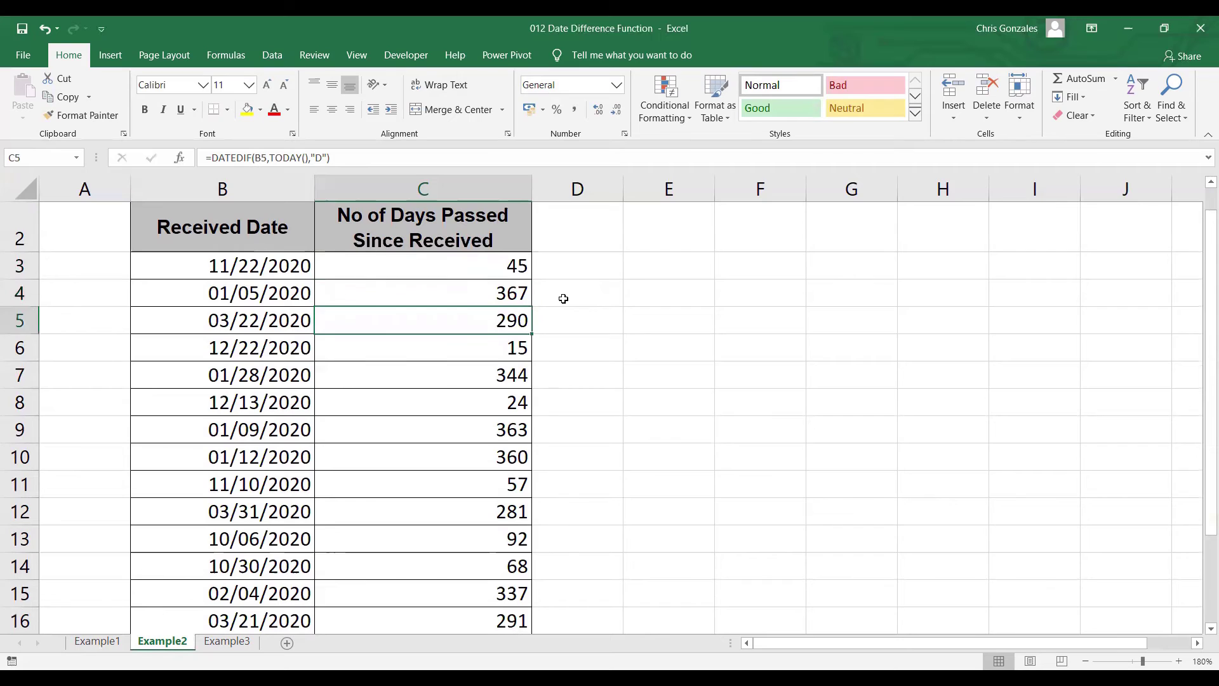
pyautogui.press('Down')
pyautogui.press('Down')
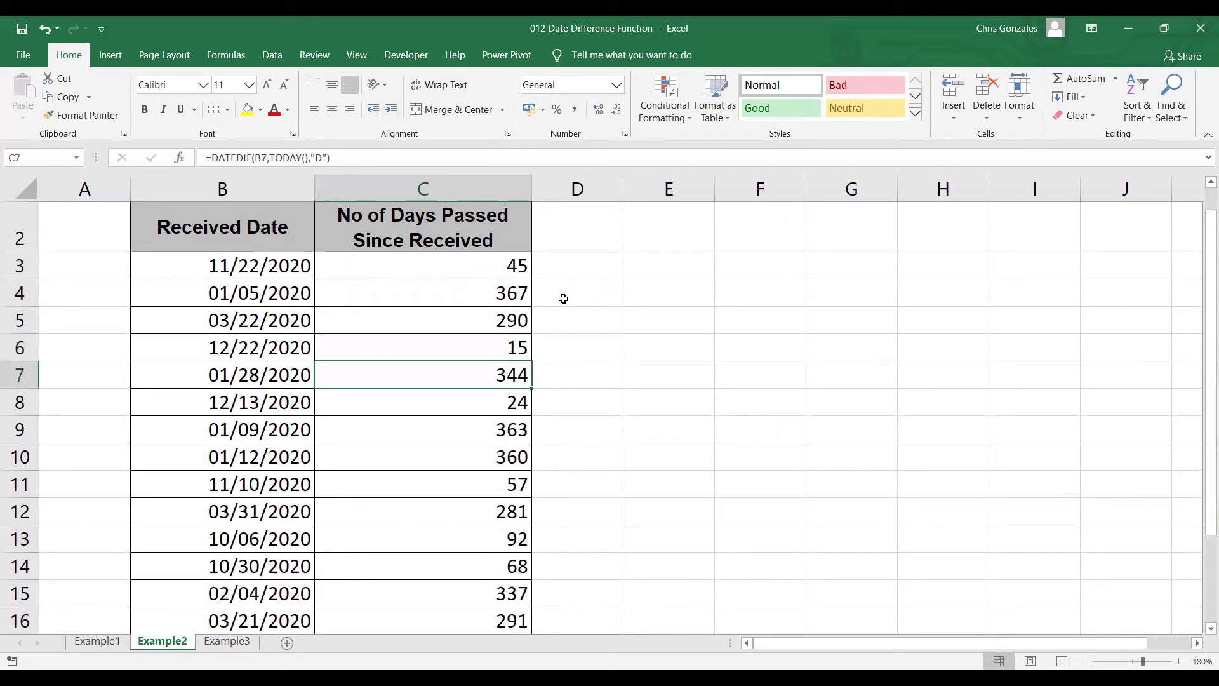
pyautogui.press('Up')
pyautogui.press('Up')
pyautogui.press('Up')
pyautogui.press('Up')
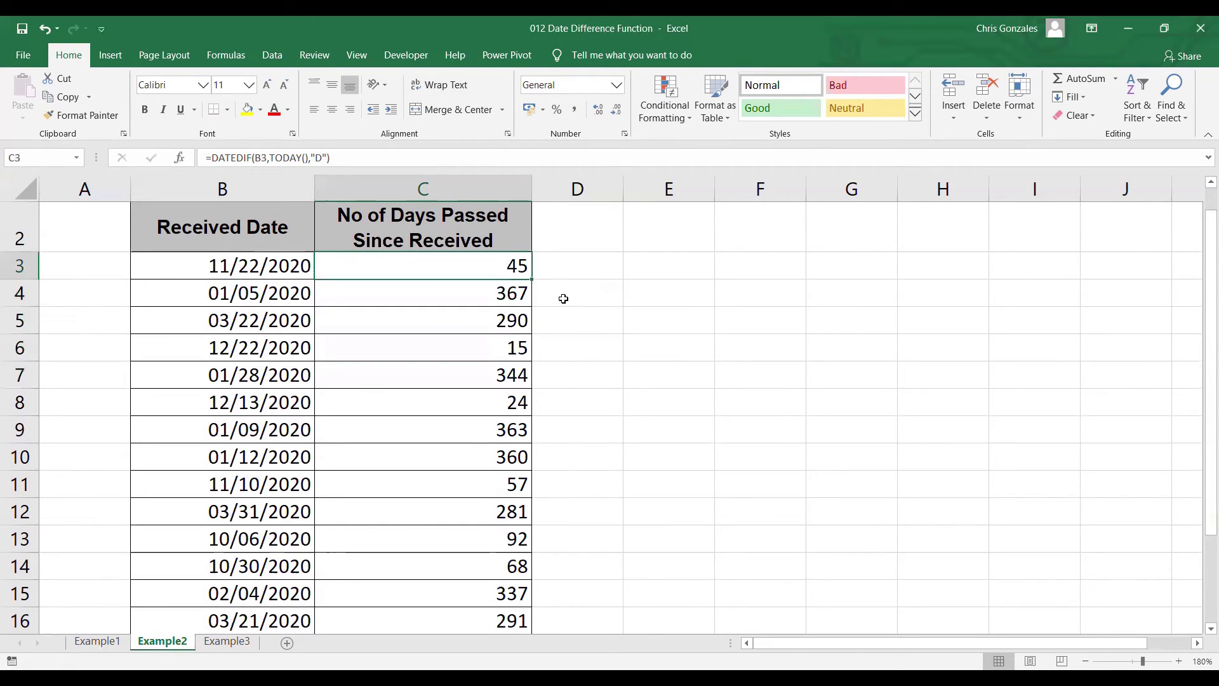
# Step: On the Example3 sheet, enter =DATEDIF(TODAY(),B3,"D") in C3, giving 206 days to the deadline
pyautogui.click(216, 642)
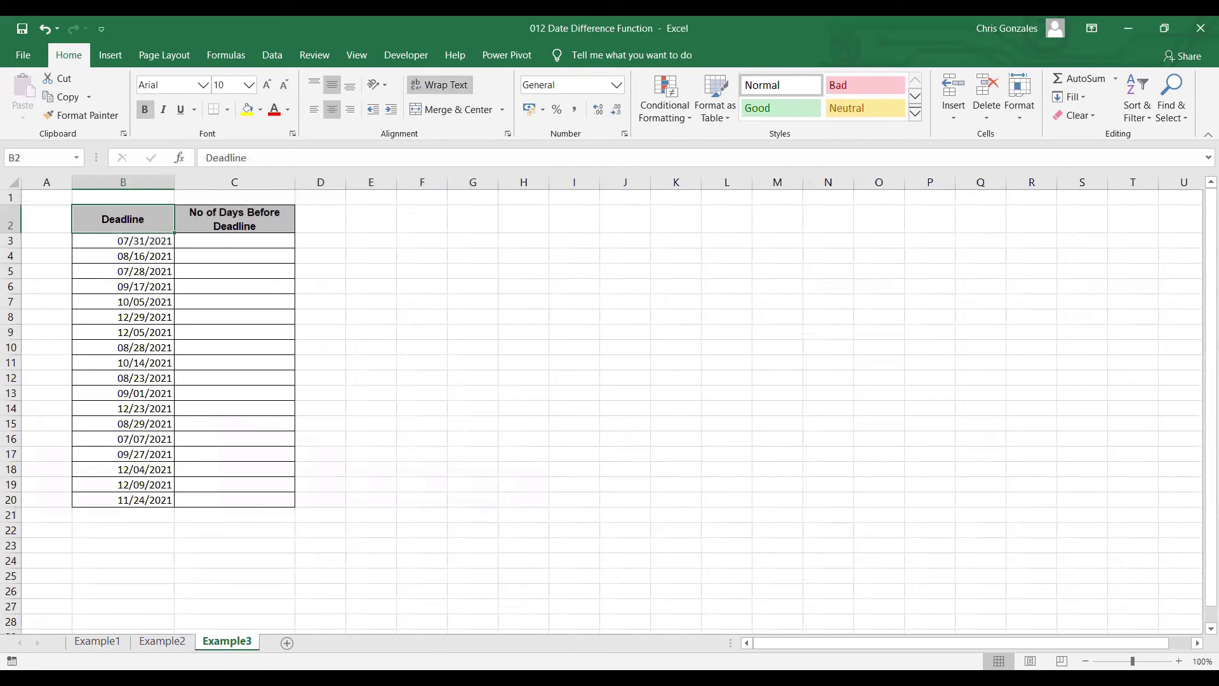
pyautogui.click(1178, 661)
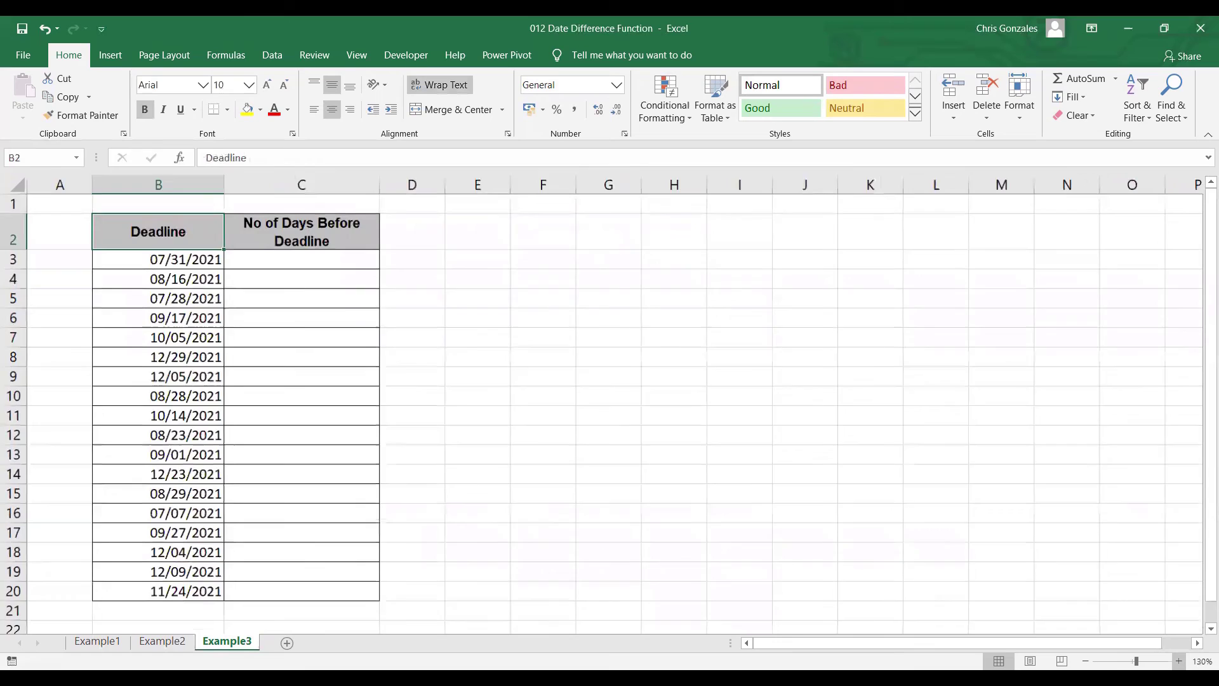
pyautogui.keyDown('ctrl'); pyautogui.scroll(1, 736, 445); pyautogui.keyUp('ctrl')
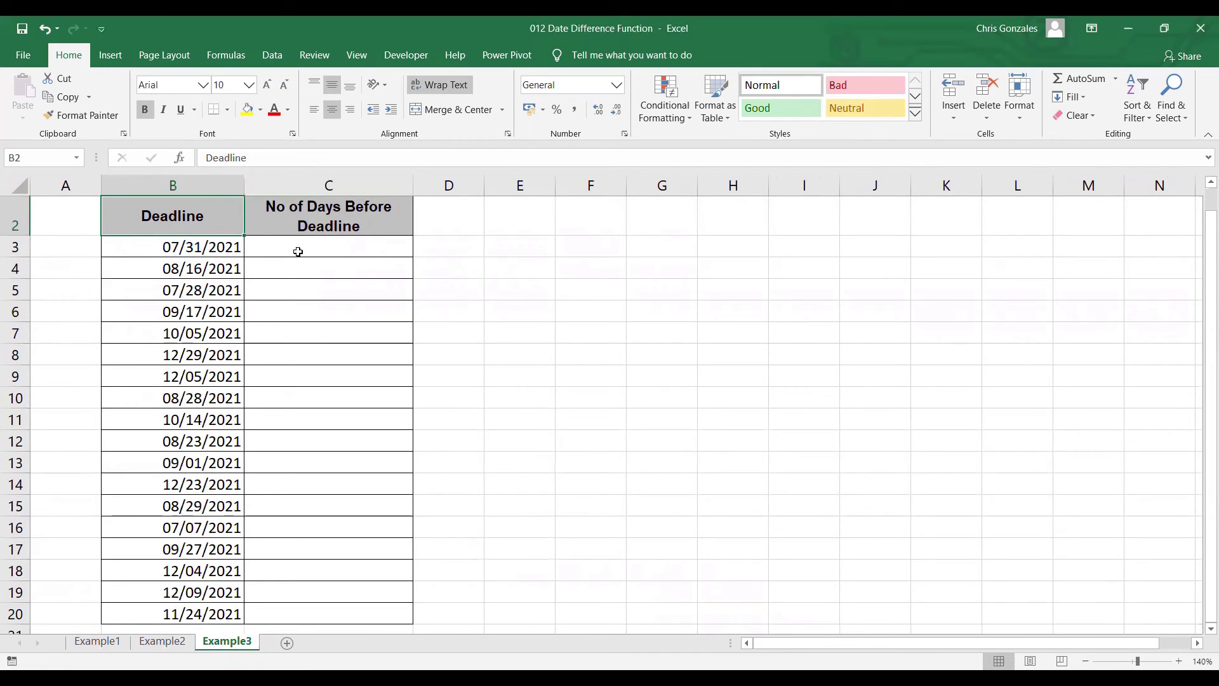
pyautogui.click(298, 247)
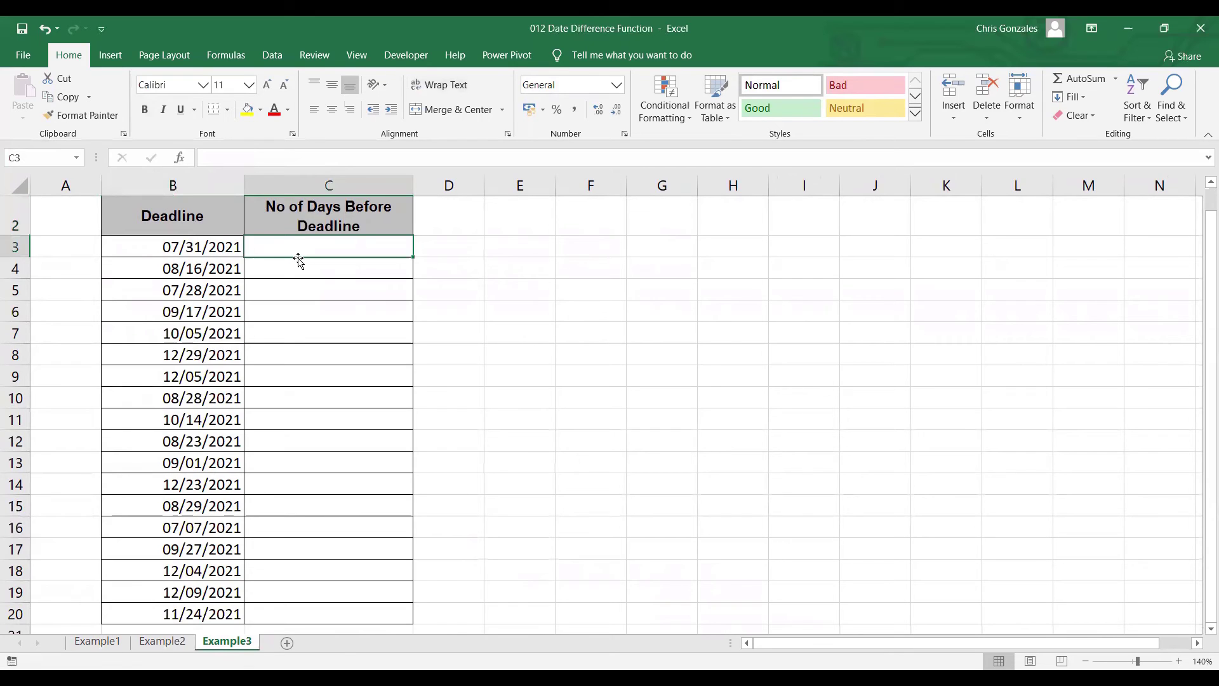
pyautogui.write('=')
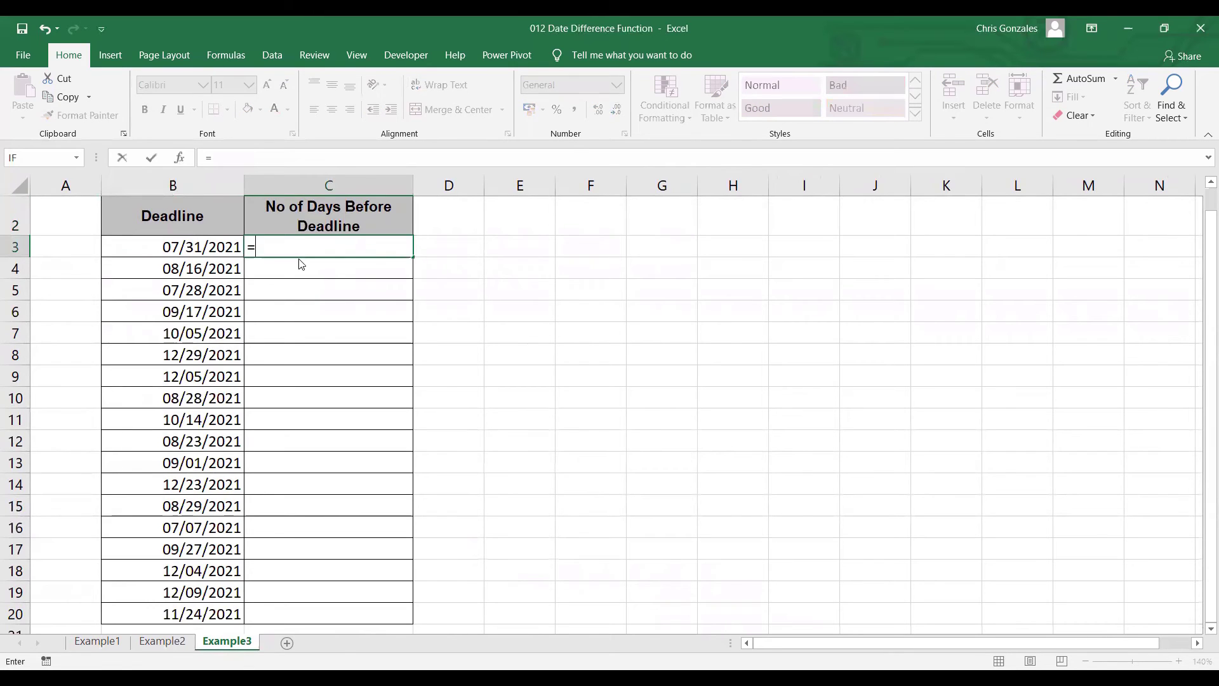
pyautogui.write('DATEDIF')
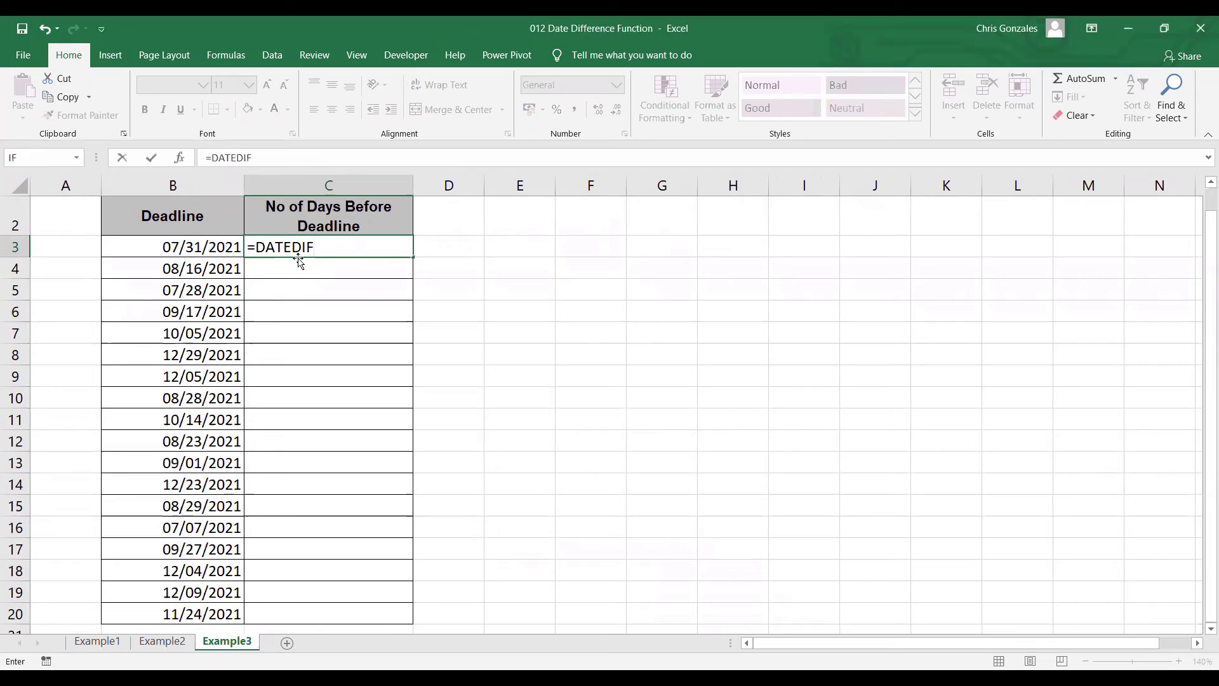
pyautogui.write('(')
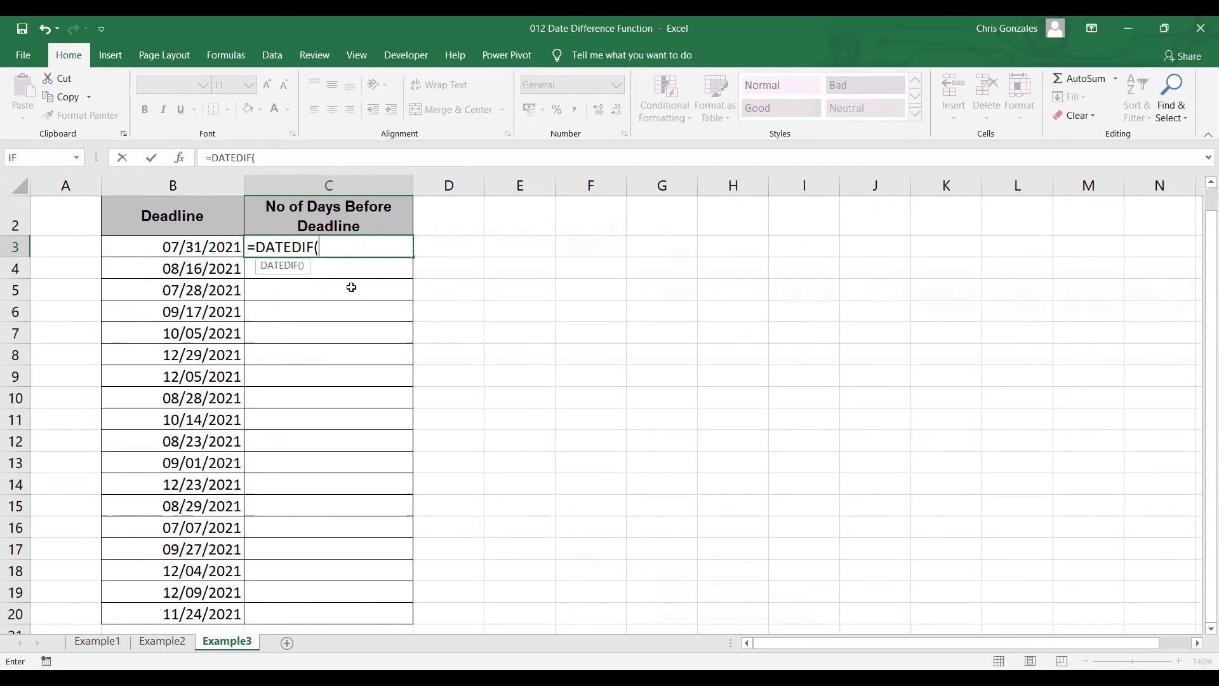
pyautogui.write('TODAY')
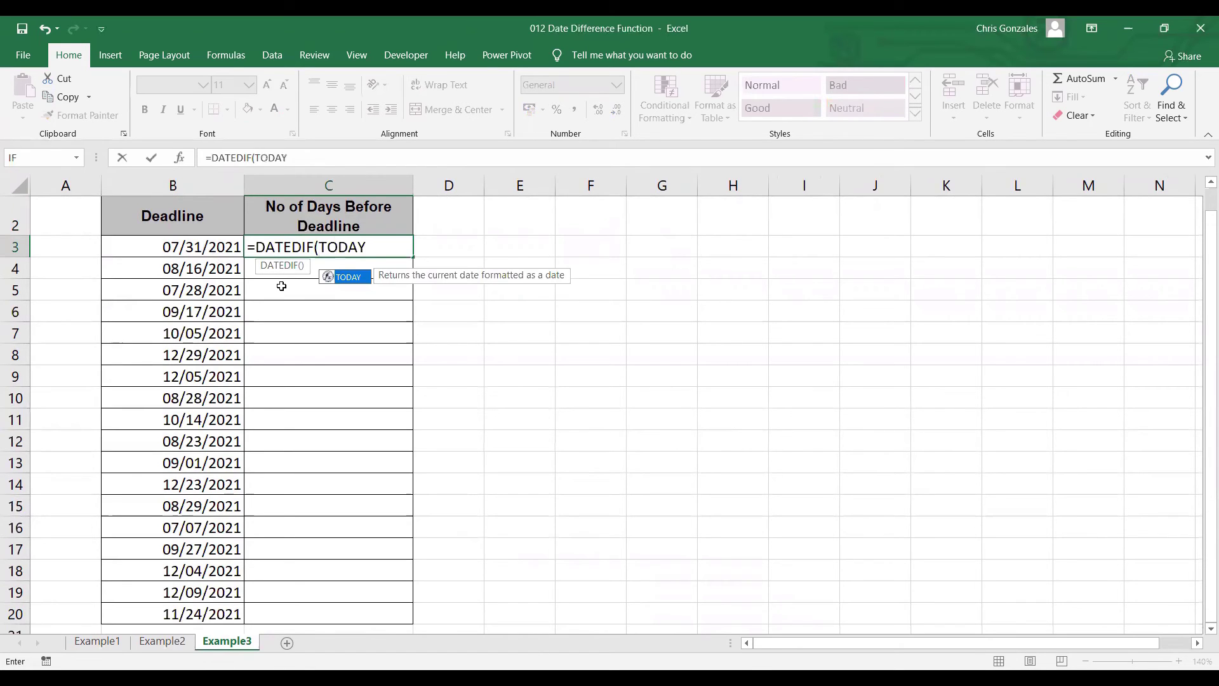
pyautogui.write('(),')
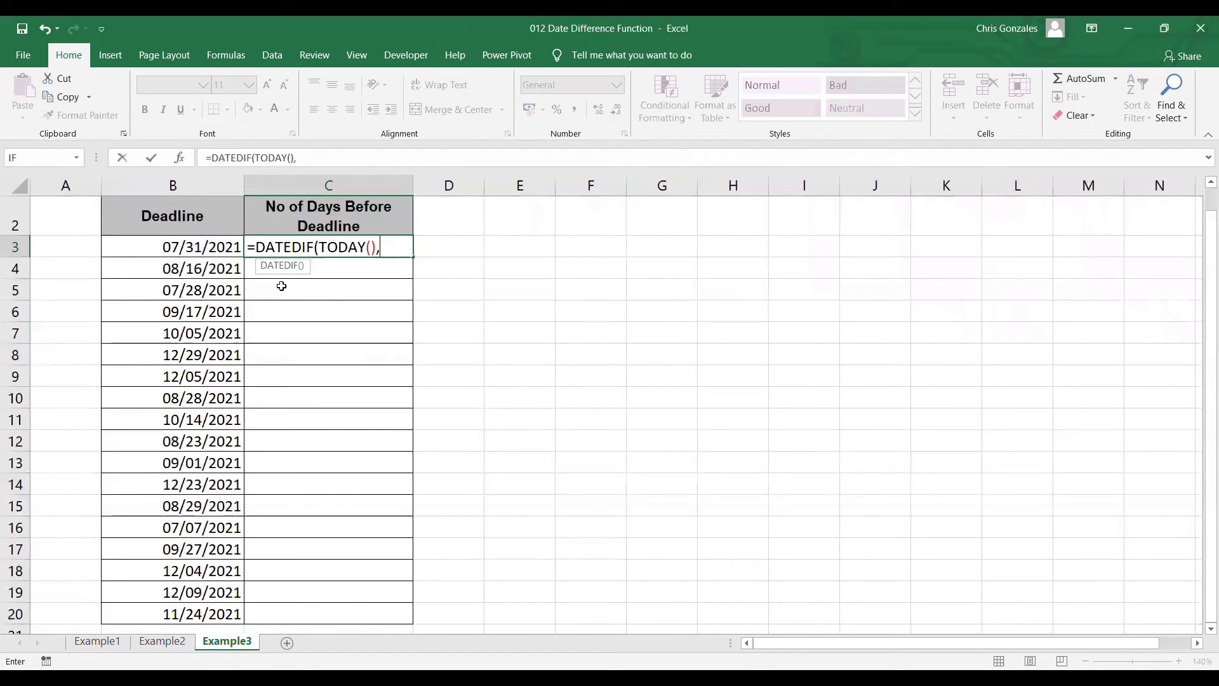
pyautogui.click(203, 248)
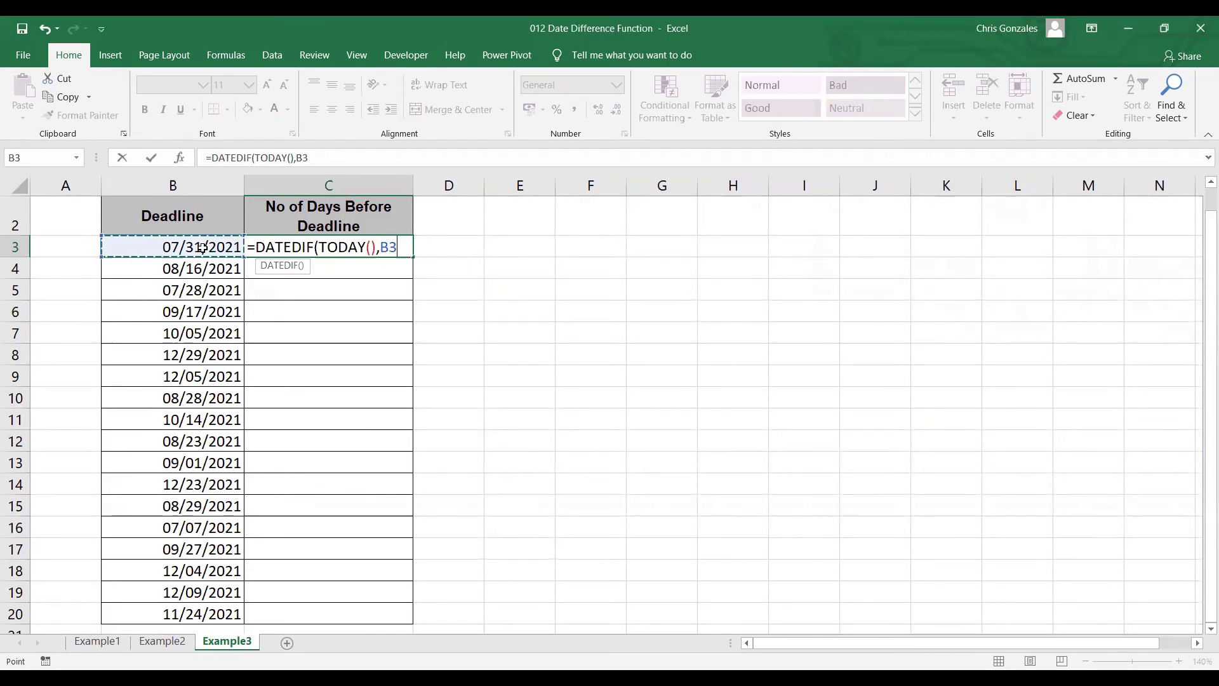
pyautogui.write(',"D")')
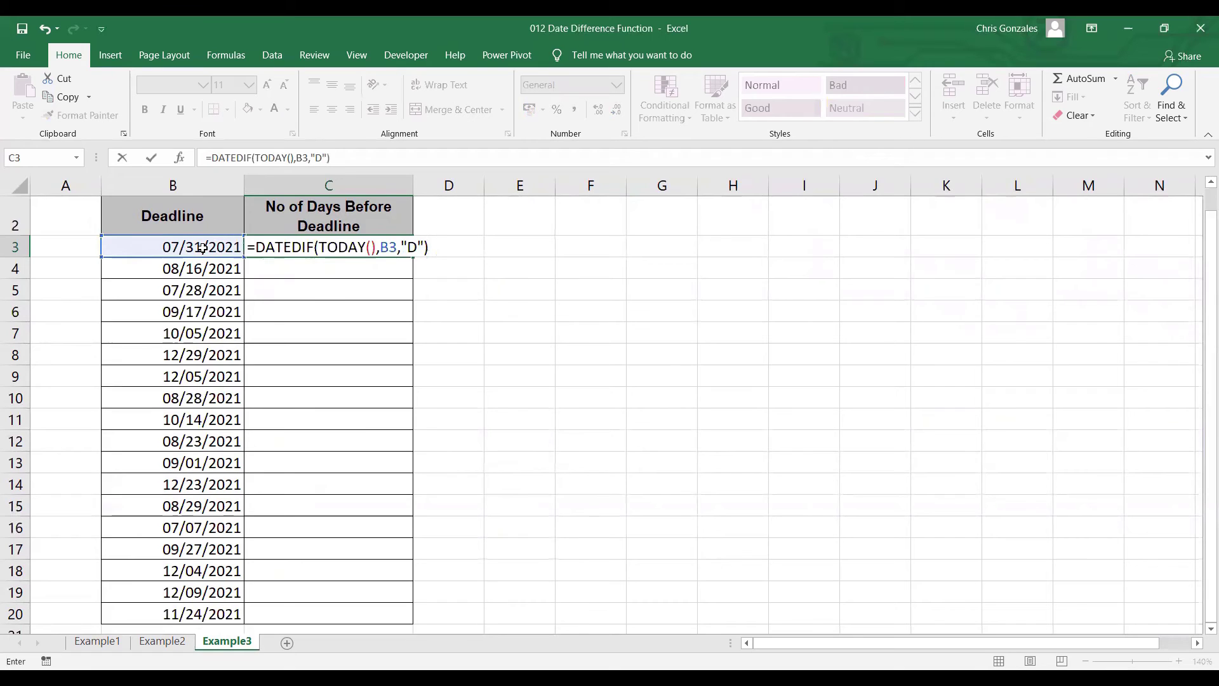
pyautogui.press('Return')
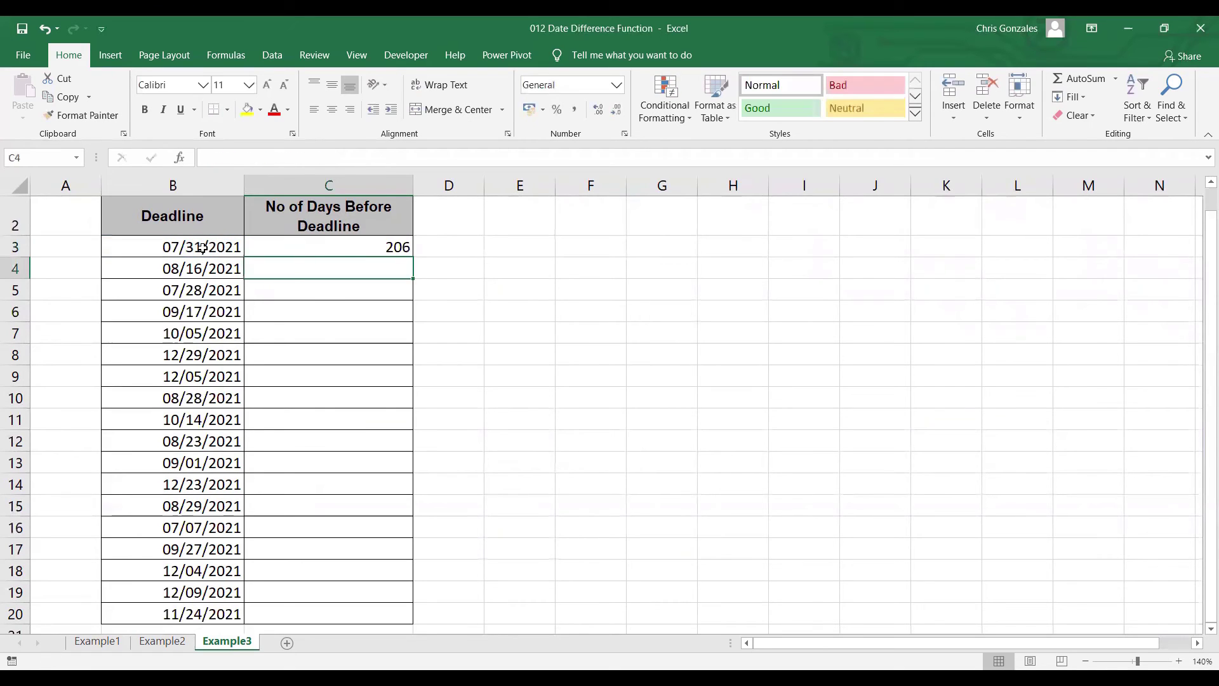
# Step: Review C3's =DATEDIF(TODAY(),B3,"D") formula and confirm it unchanged, keeping the 206 result
pyautogui.scroll(4, 1202, 531)
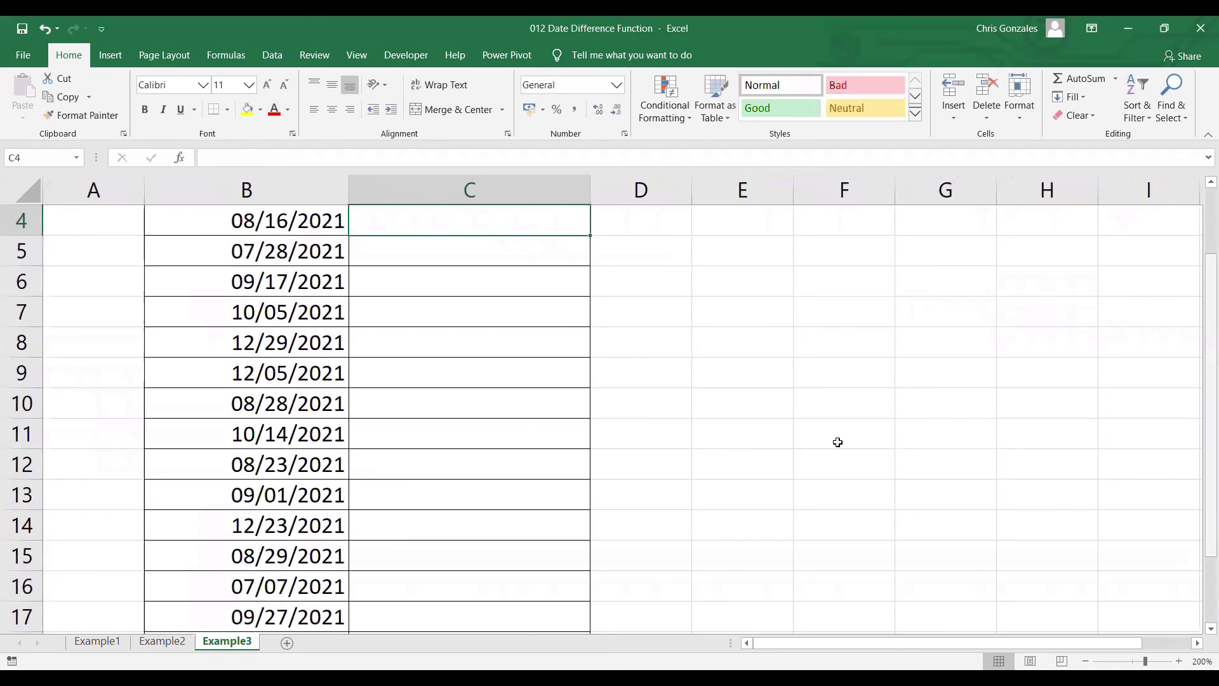
pyautogui.scroll(1, 199, 315)
pyautogui.click(216, 302)
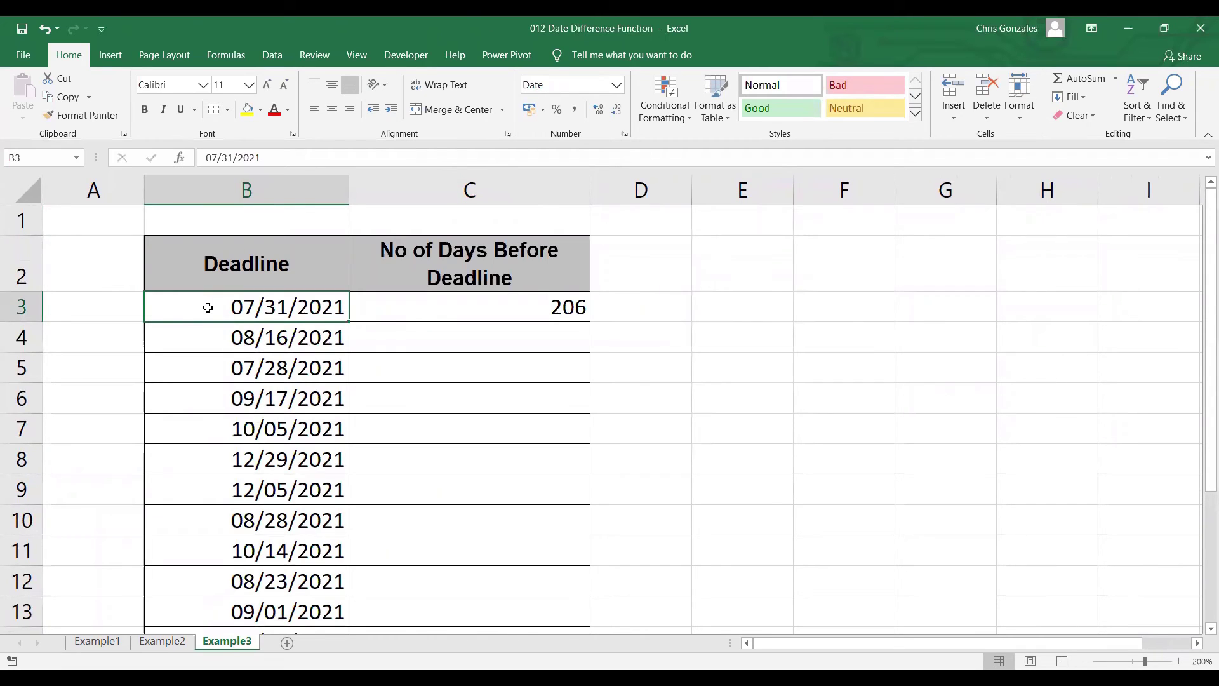
pyautogui.click(419, 316)
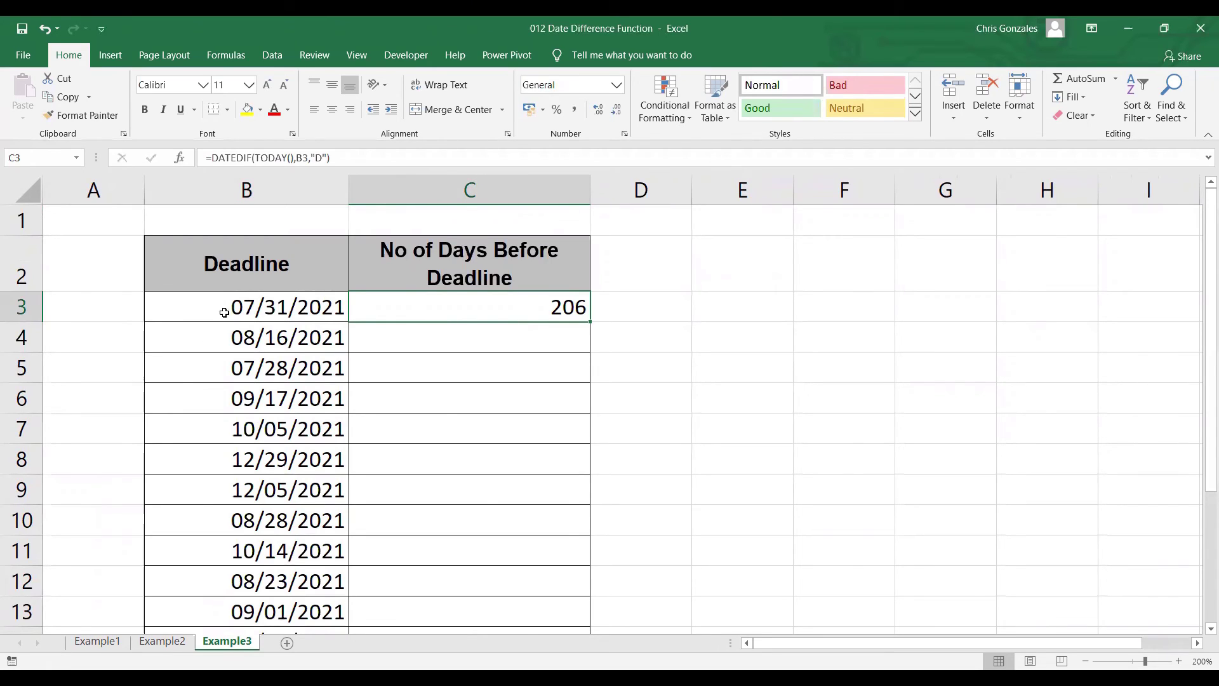
pyautogui.doubleClick(437, 309)
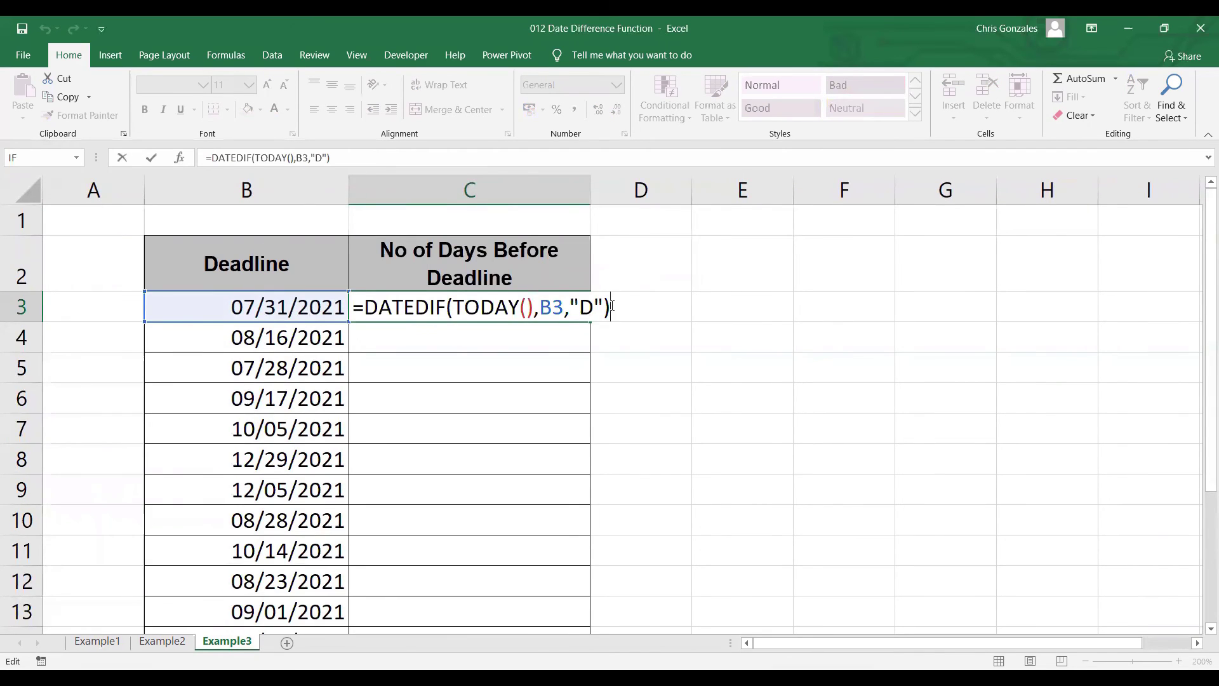
pyautogui.press('Return')
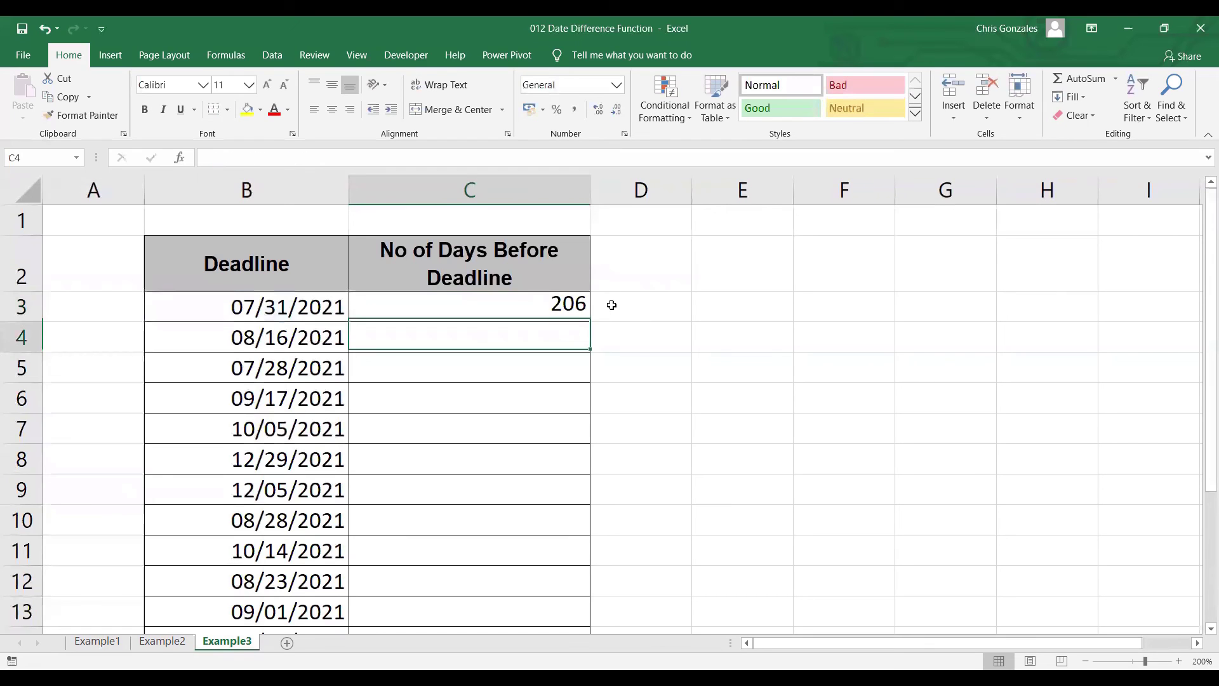
pyautogui.click(552, 306)
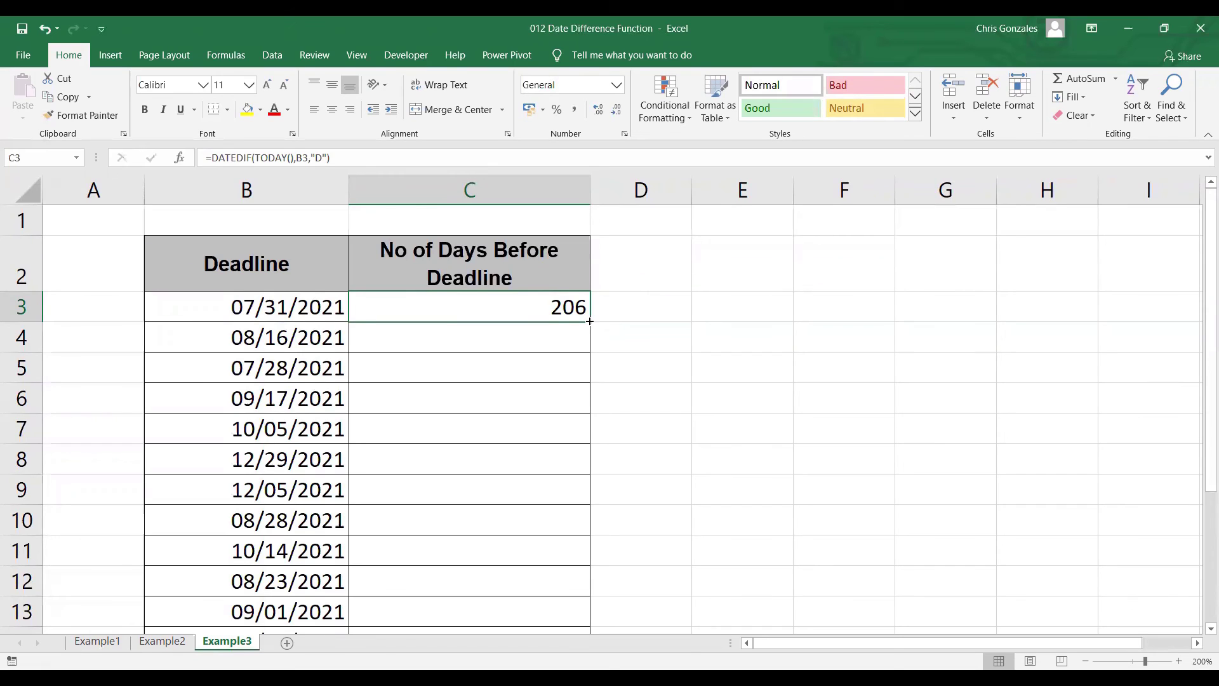
# Step: Change C3 to =DATEDIF(TODAY(),B3,"M") and fill it down through row 20, showing months like 6, 7, 11
pyautogui.doubleClick(590, 321)
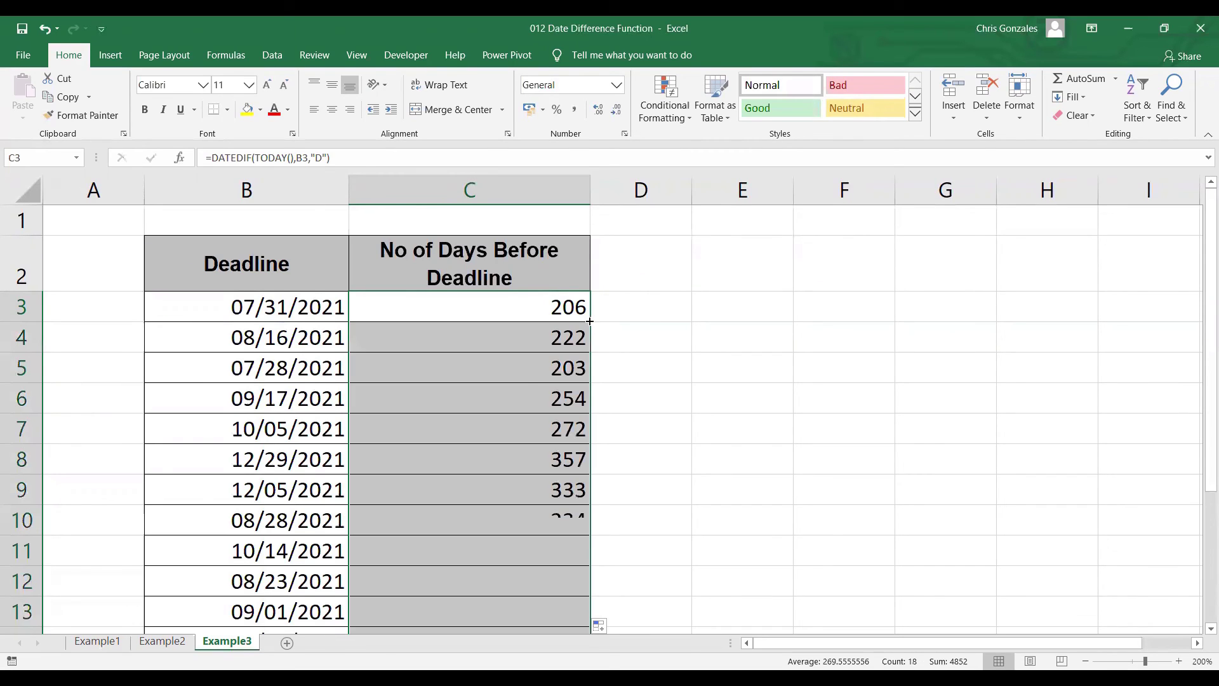
pyautogui.doubleClick(585, 312)
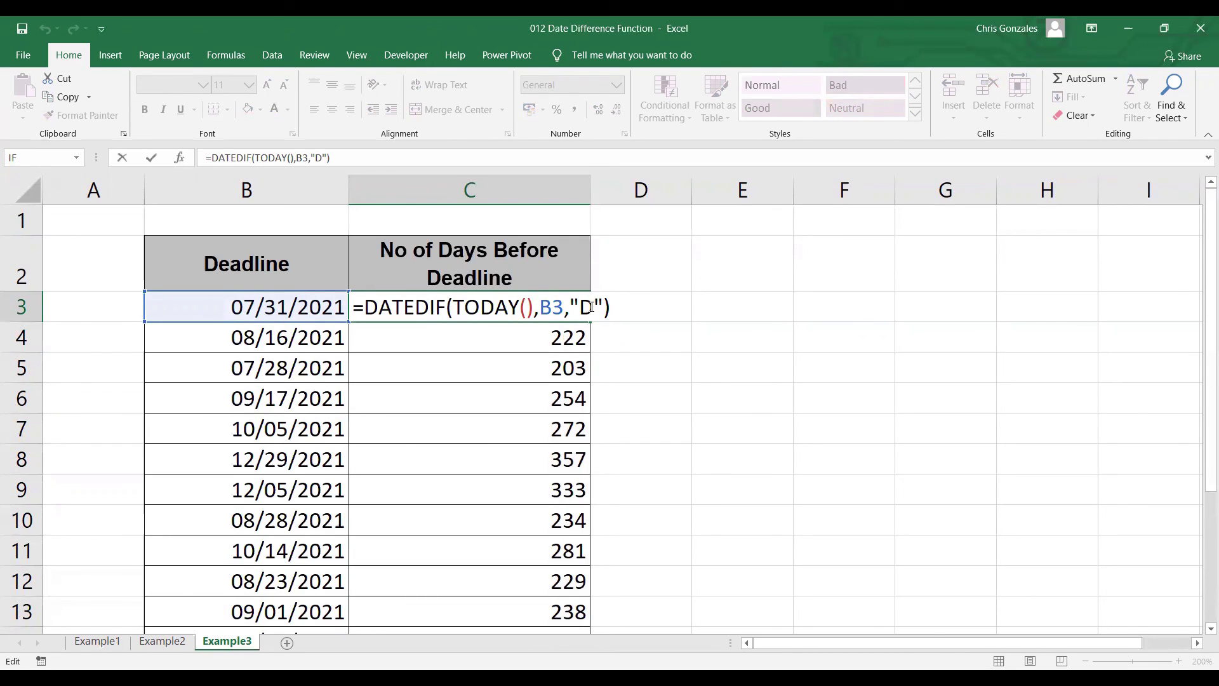
pyautogui.press('BackSpace')
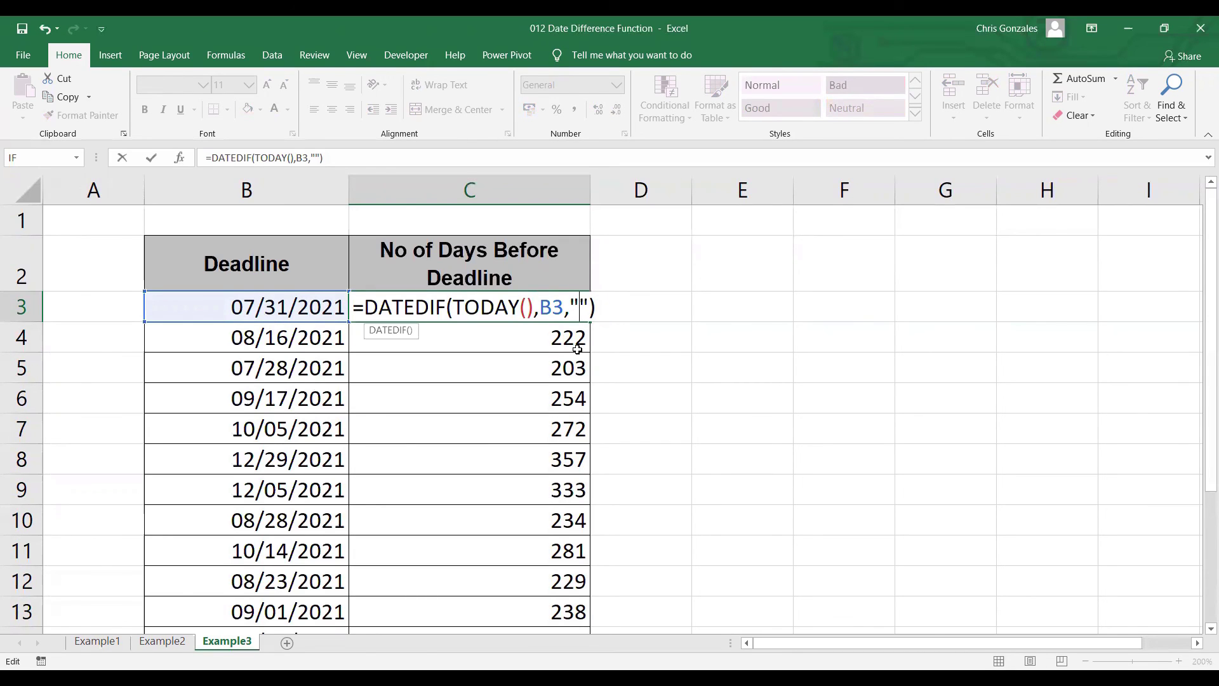
pyautogui.write('M')
pyautogui.press('Return')
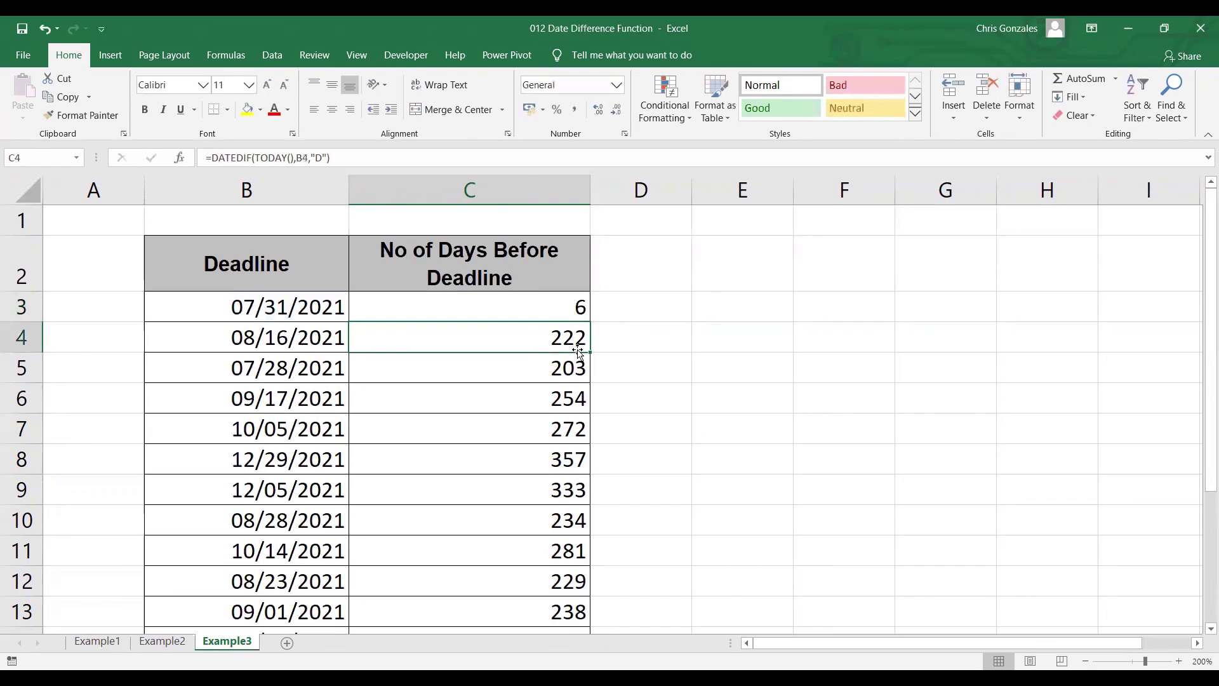
pyautogui.click(547, 299)
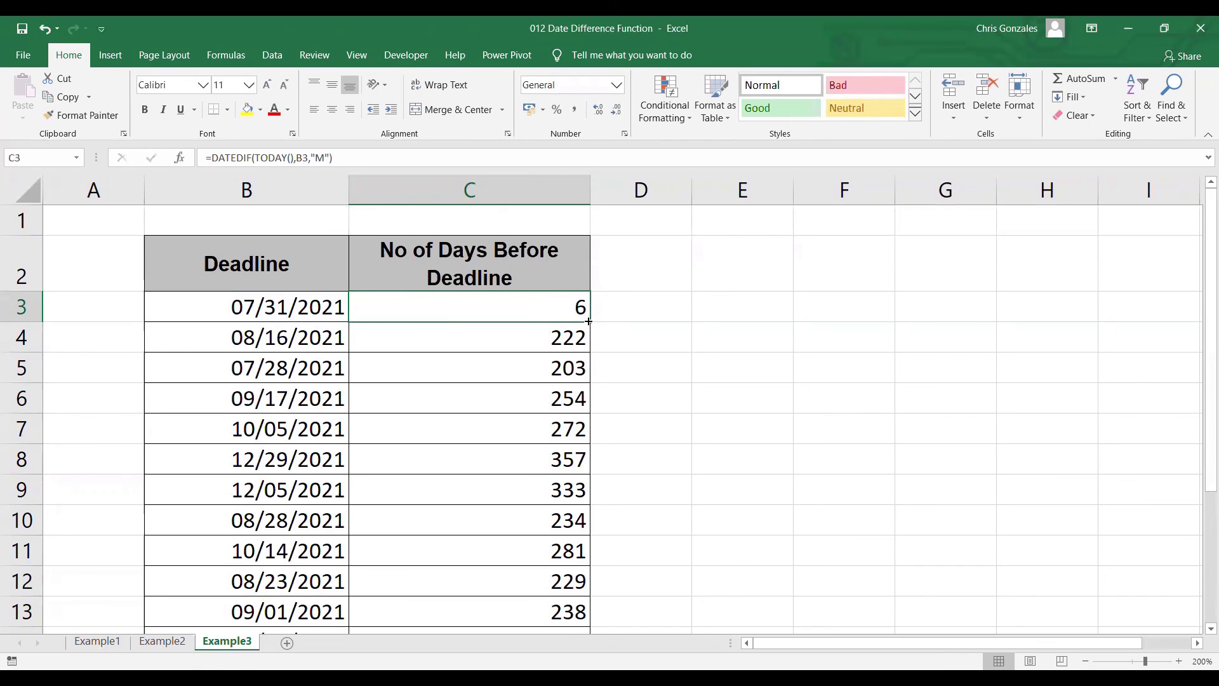
pyautogui.doubleClick(589, 322)
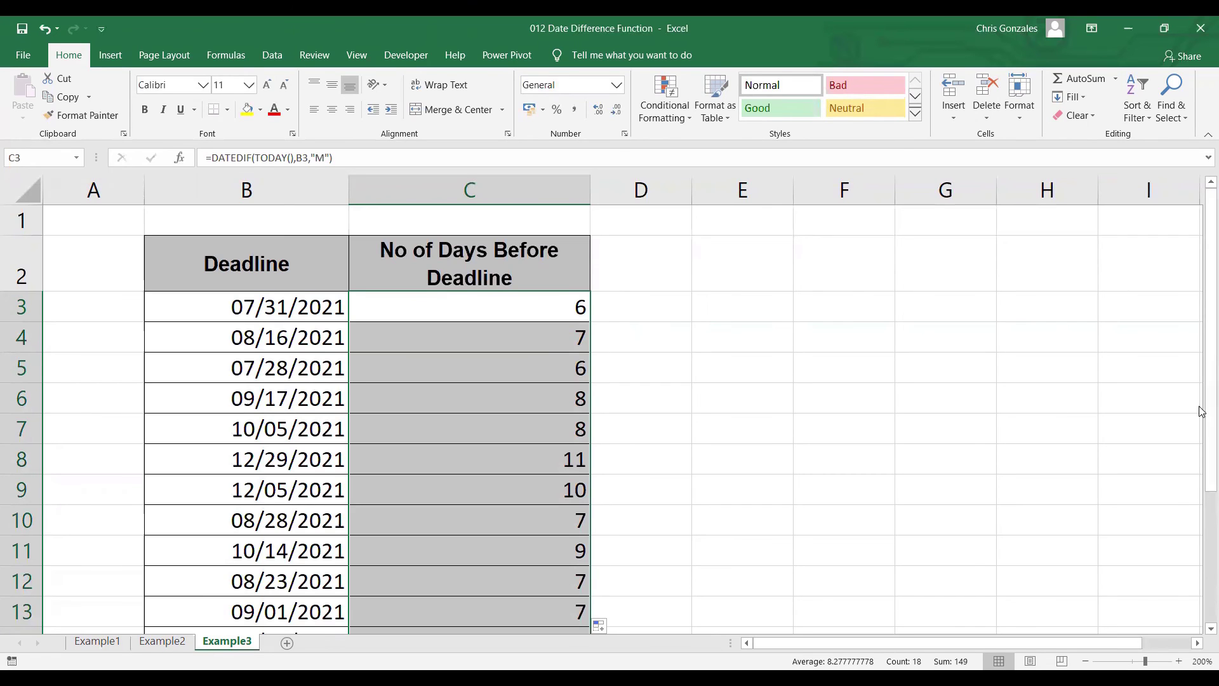
pyautogui.moveTo(1202, 359); pyautogui.dragTo(1202, 279)
# Step: Revert C3 to =DATEDIF(TODAY(),B3,"D") and fill it down column C, showing 206, 222, 357 days
pyautogui.doubleClick(574, 309)
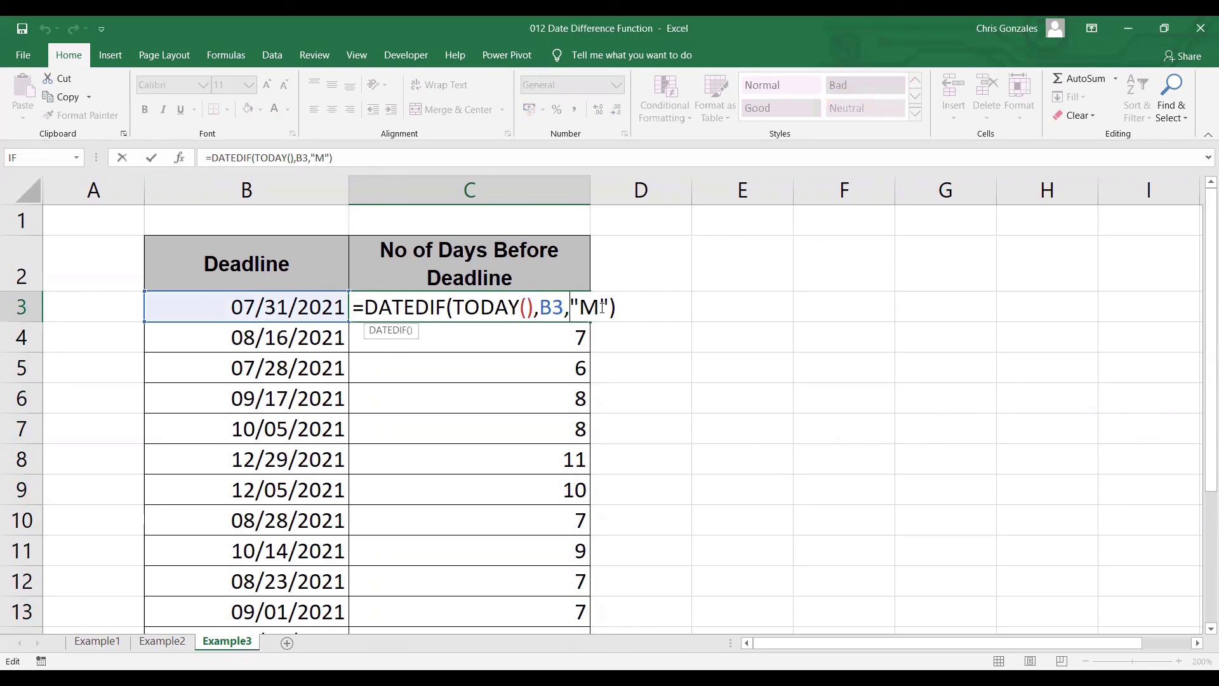
pyautogui.press('BackSpace')
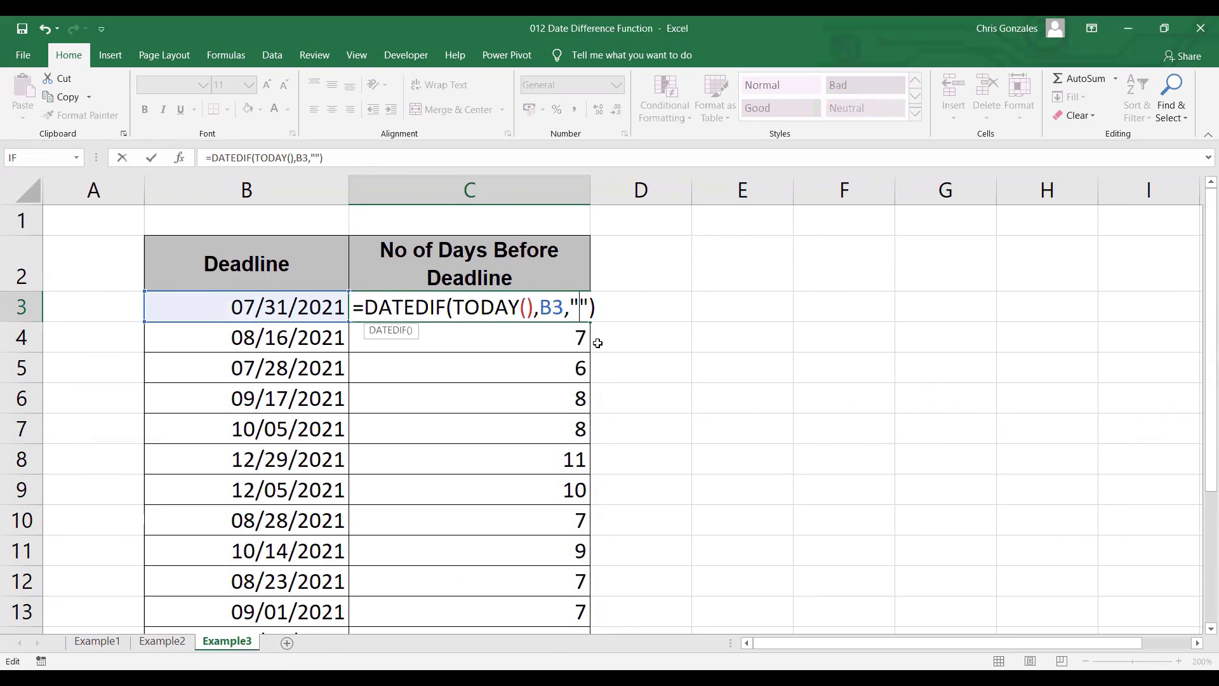
pyautogui.write('D')
pyautogui.press('Return')
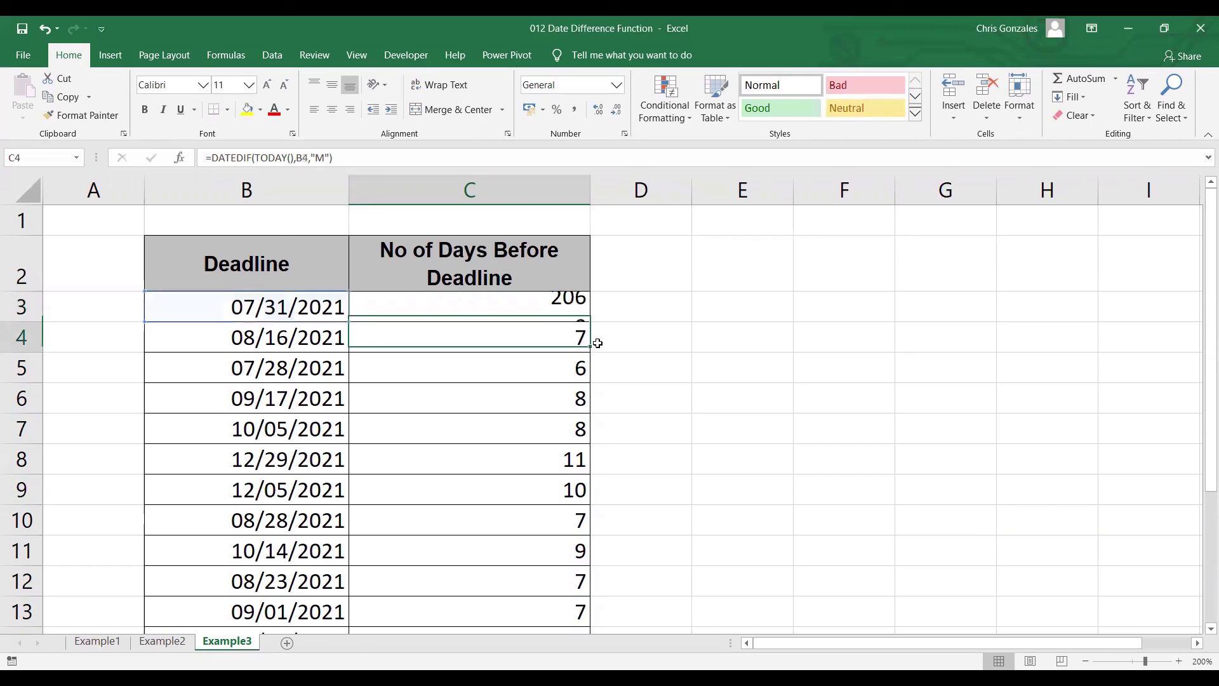
pyautogui.click(579, 312)
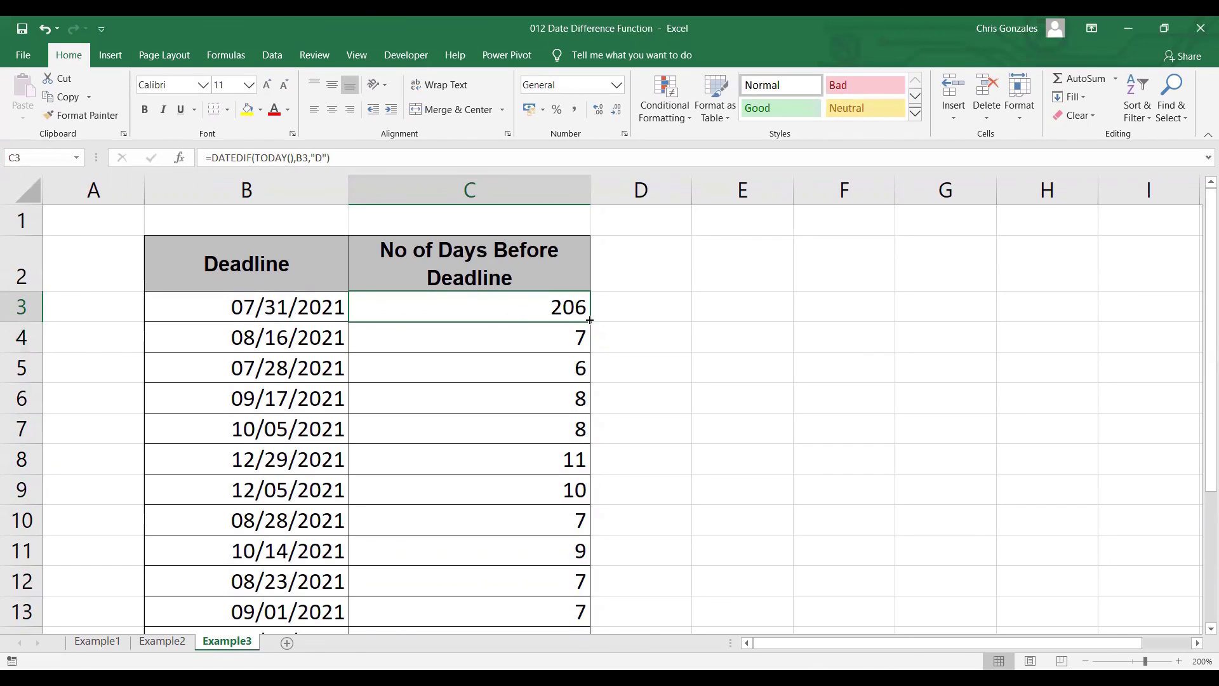
pyautogui.doubleClick(590, 321)
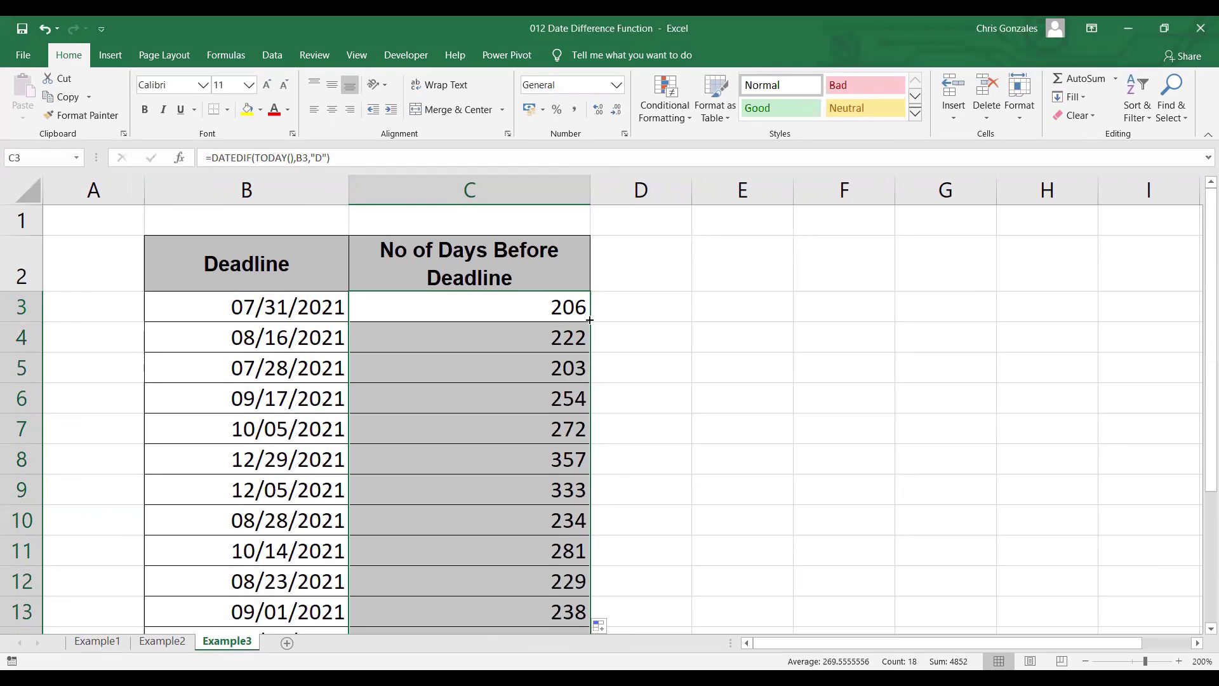
pyautogui.click(553, 317)
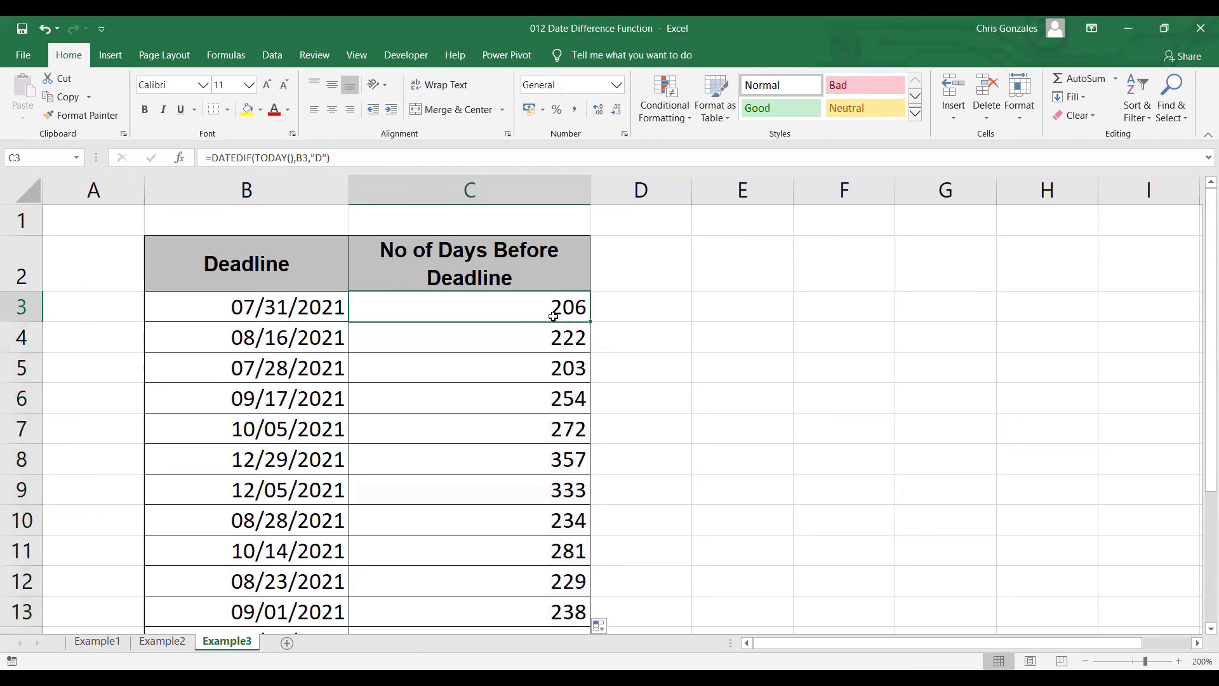
pyautogui.click(291, 269)
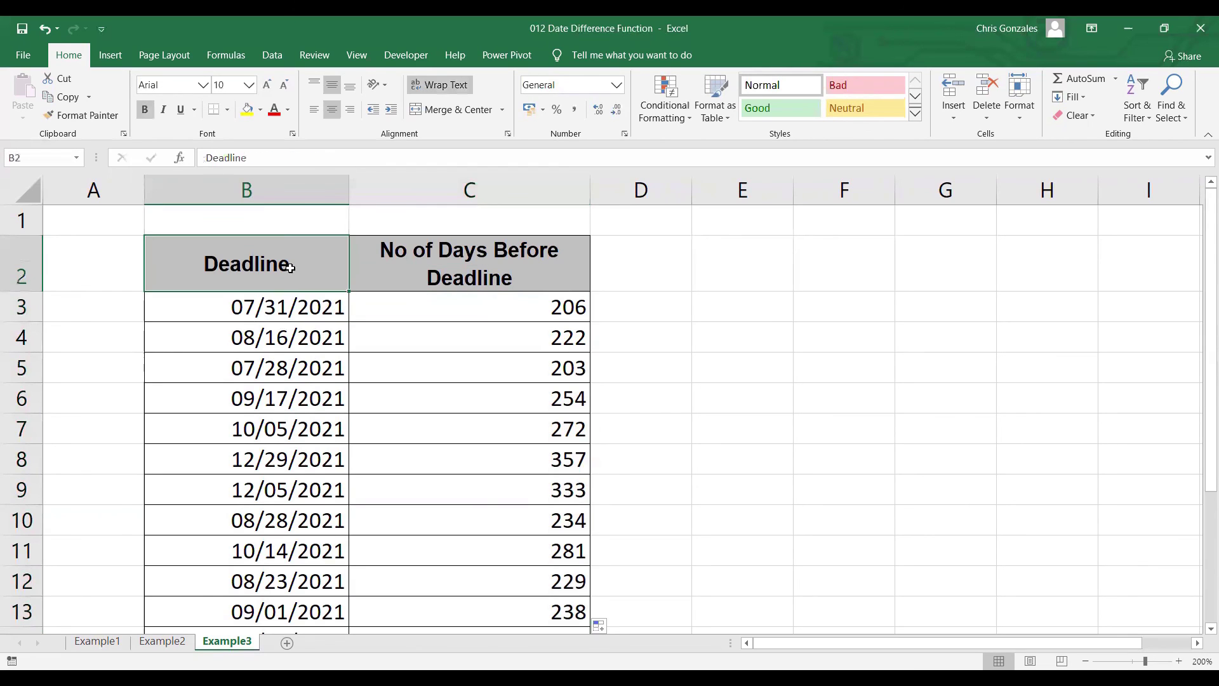